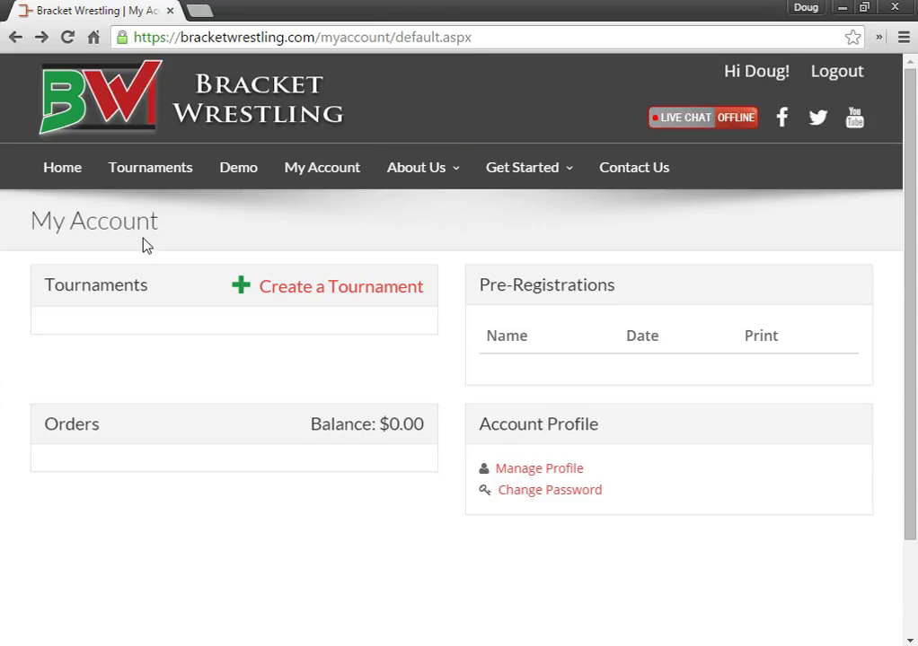
Step: Start creating a new tournament from the My Account page
{"action": "left_click", "coordinate": [276, 288]}
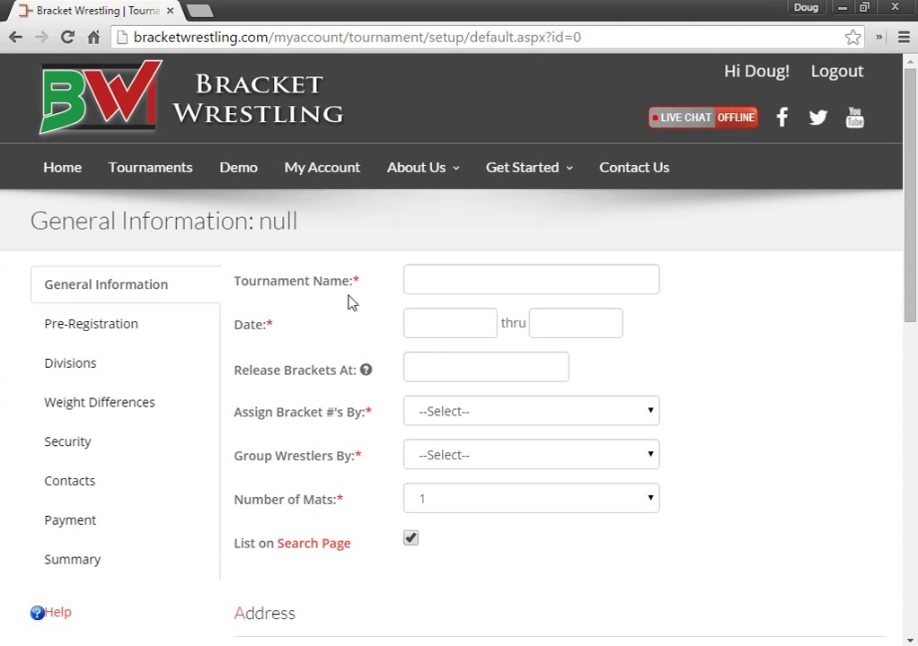
Step: Name the tournament 'Demo Tournament' with start and end dates of 12/05/2015
{"action": "left_click", "coordinate": [440, 284]}
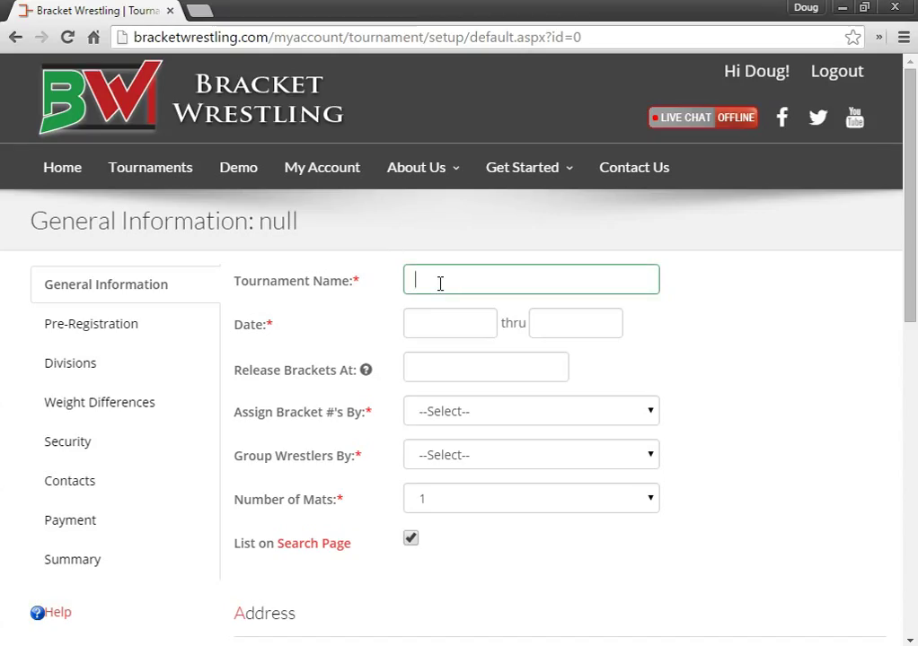
{"action": "type", "text": "Demo Tournament"}
{"action": "key", "text": "Tab"}
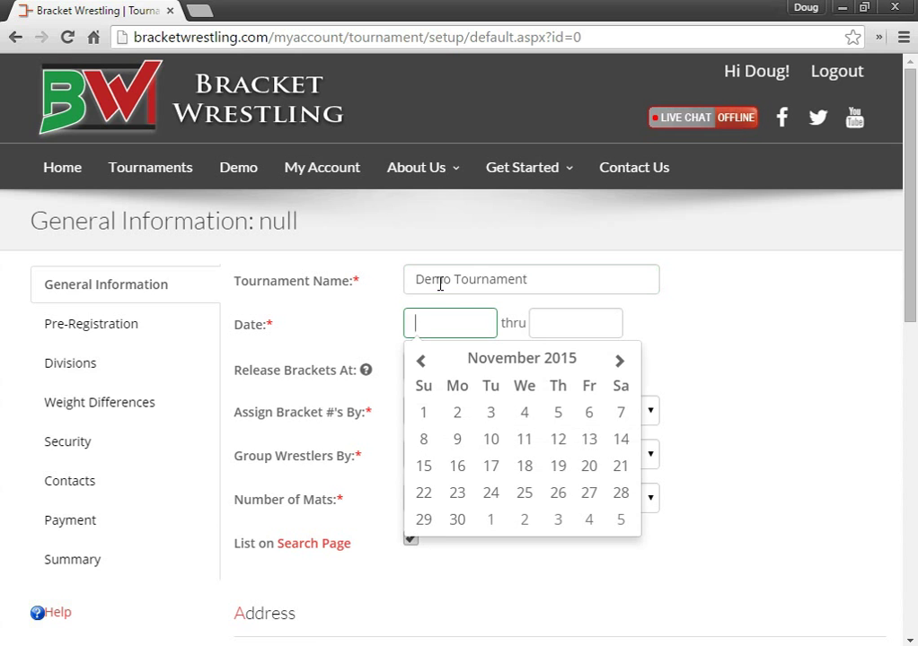
{"action": "left_click", "coordinate": [620, 519]}
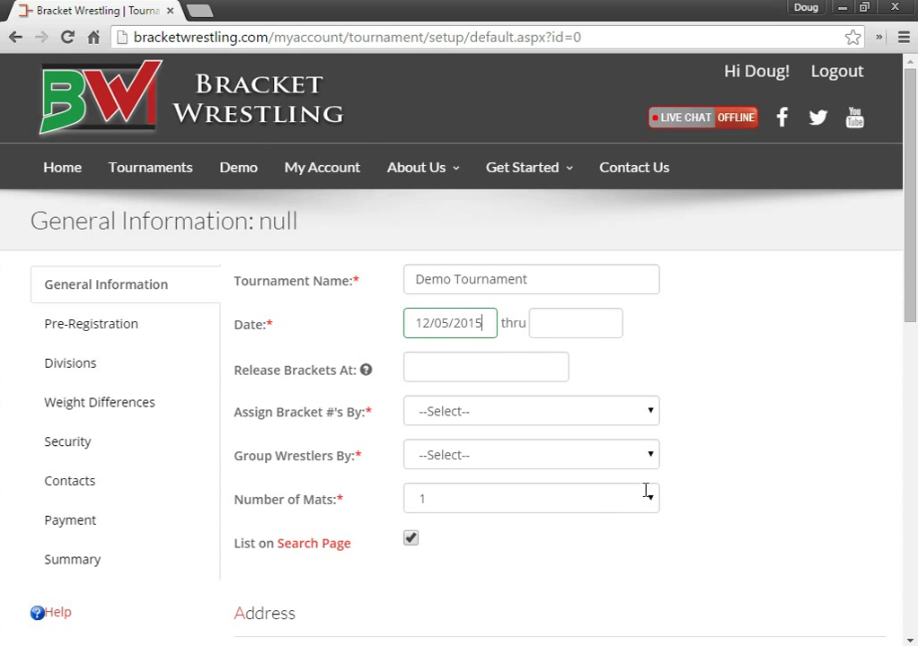
{"action": "key", "text": "Tab"}
{"action": "left_click", "coordinate": [620, 520]}
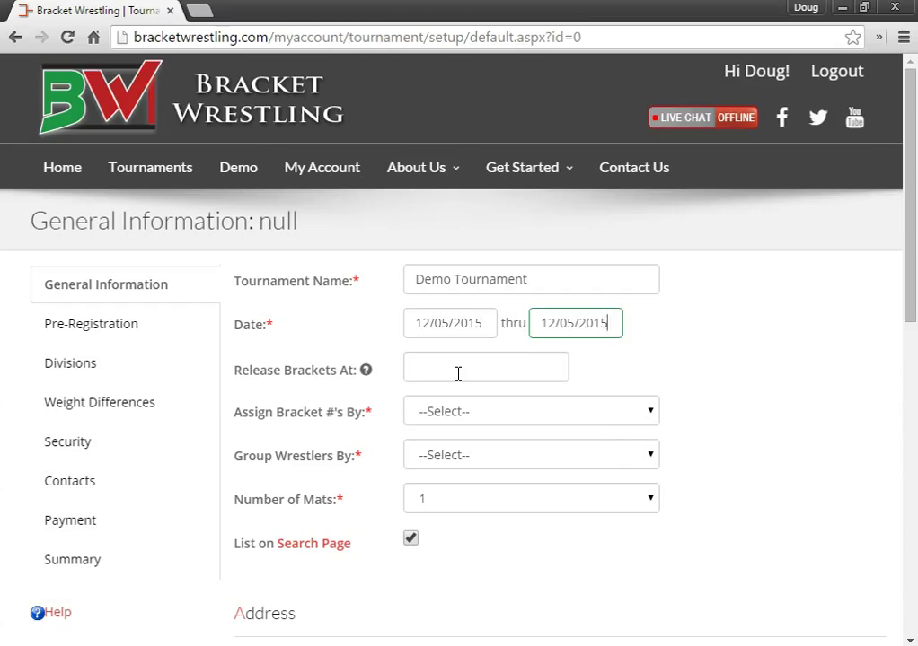
{"action": "left_click", "coordinate": [458, 374]}
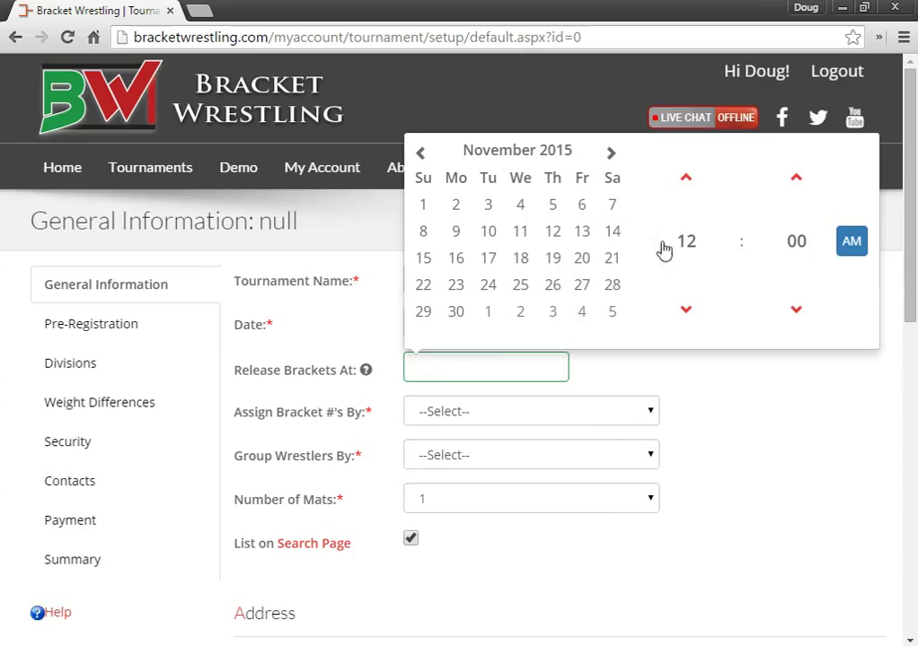
{"action": "left_click", "coordinate": [310, 399]}
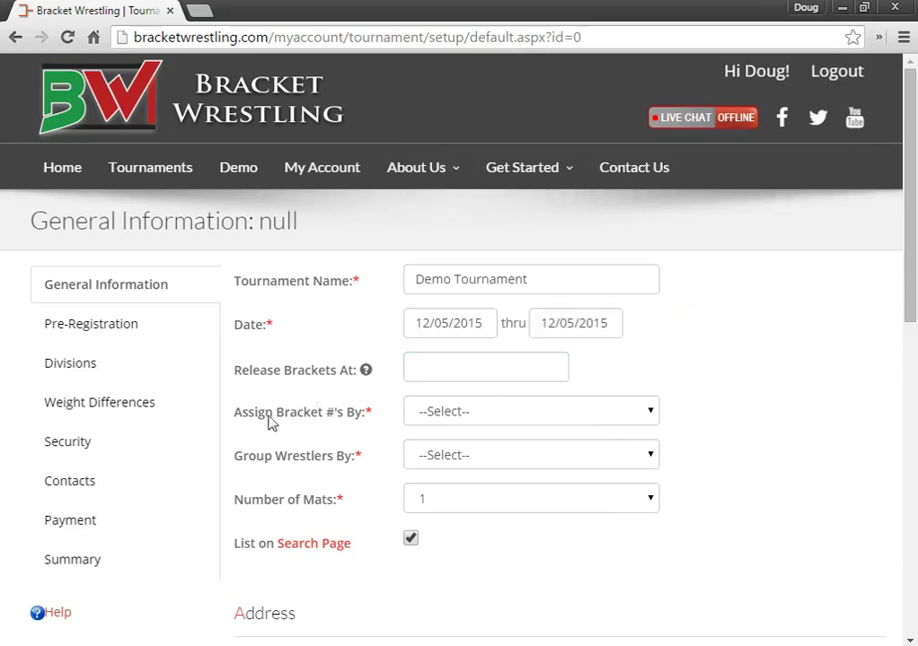
Step: Set bracket numbering to Every Mat Starts at 1, group wrestlers by Grade, and use 10 mats
{"action": "left_click", "coordinate": [454, 414]}
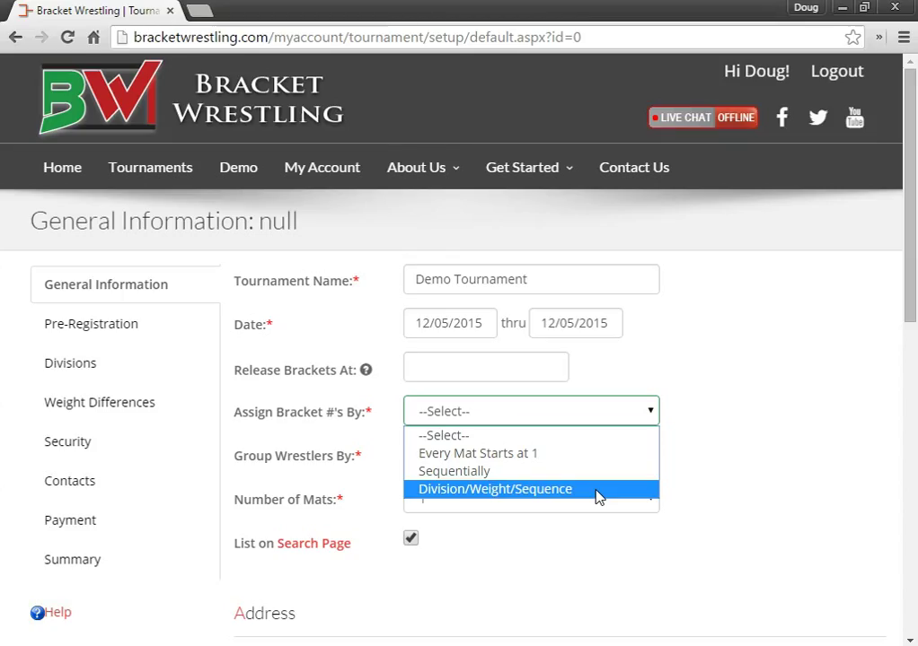
{"action": "left_click", "coordinate": [448, 454]}
{"action": "left_click", "coordinate": [484, 464]}
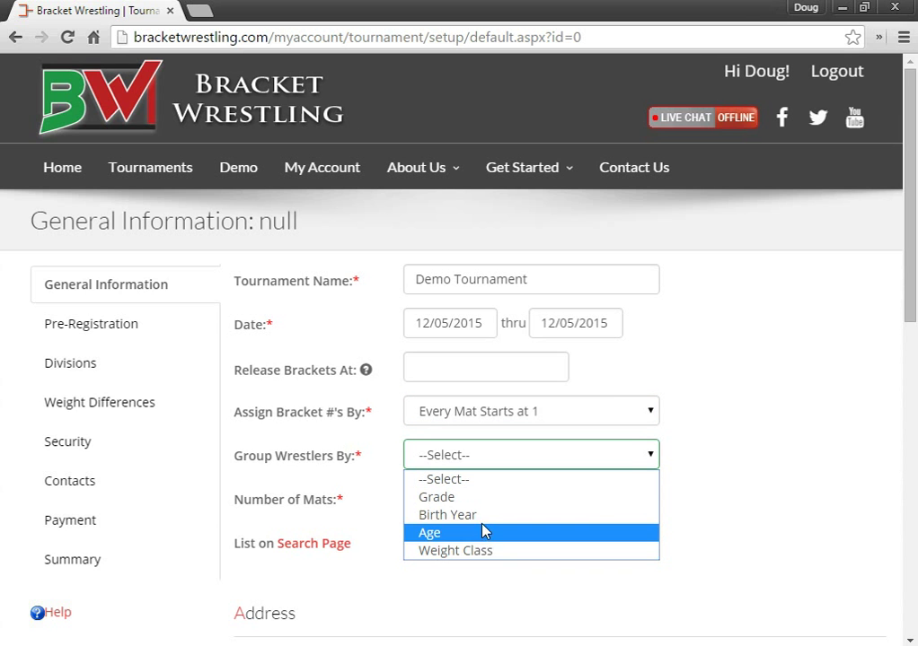
{"action": "left_click", "coordinate": [480, 499]}
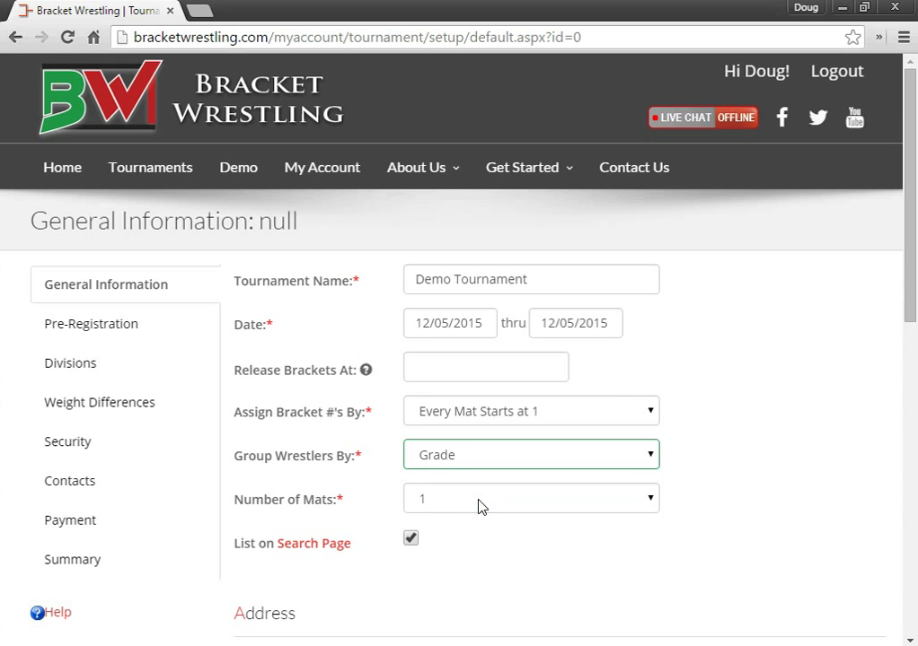
{"action": "left_click", "coordinate": [418, 502]}
{"action": "left_click", "coordinate": [431, 296]}
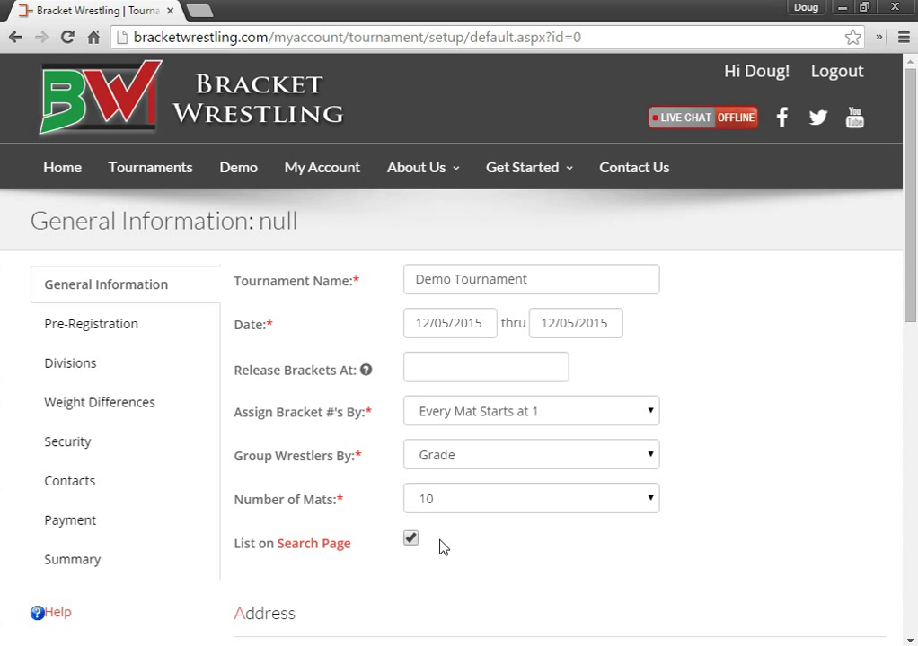
{"action": "scroll", "coordinate": [528, 557], "scroll_direction": "down", "scroll_amount": 4}
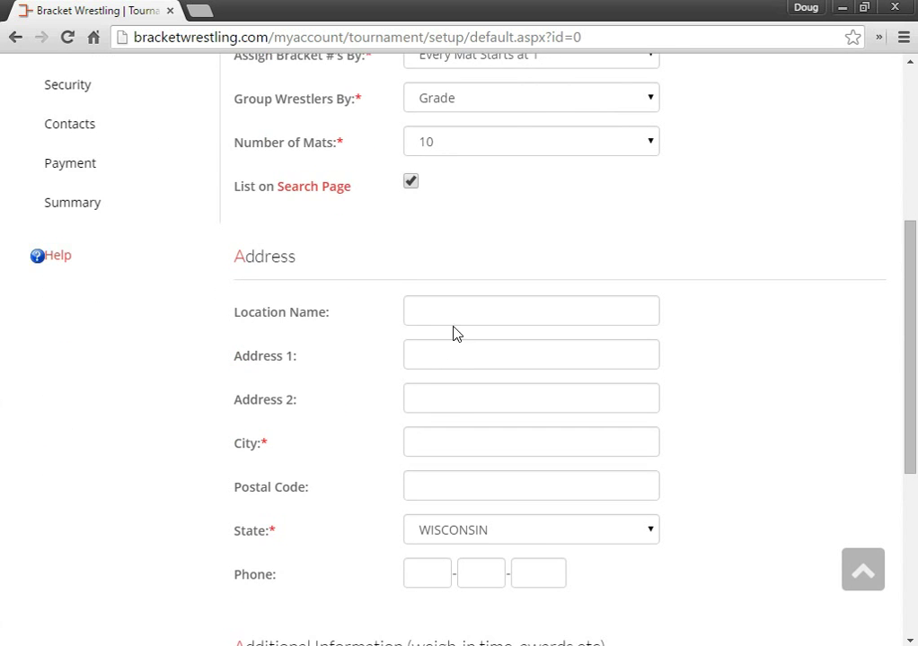
Step: Enter the venue name 'Demo HS' and street address 'Demo St'
{"action": "left_click", "coordinate": [451, 316]}
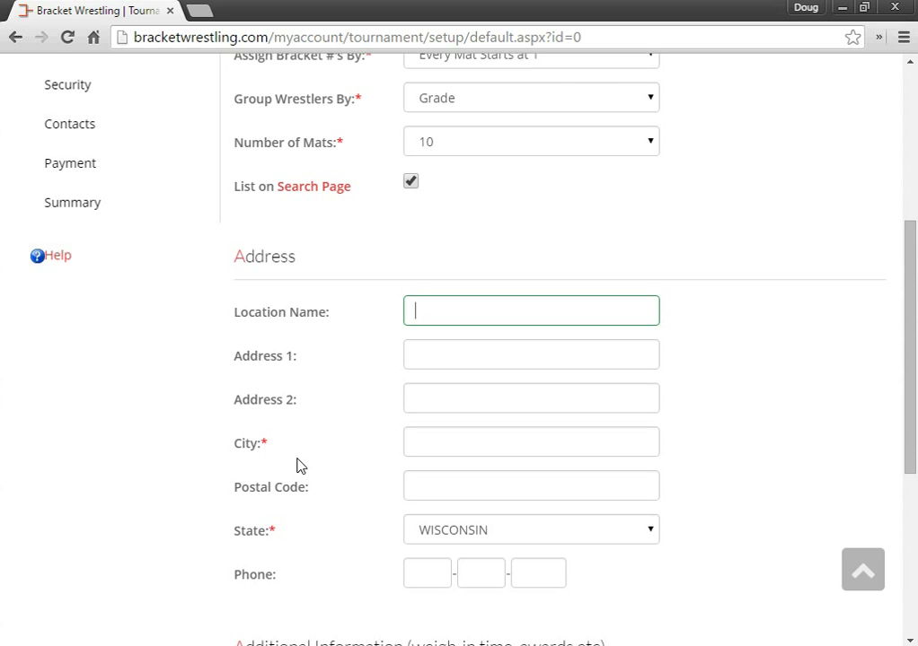
{"action": "type", "text": "Demo HS"}
{"action": "key", "text": "Tab"}
{"action": "type", "text": "Demo St"}
Step: Autofill the city, postal code, state and phone from the saved 'Mar' address suggestion
{"action": "key", "text": "Tab"}
{"action": "key", "text": "Tab"}
{"action": "type", "text": "Mar"}
{"action": "key", "text": "Down"}
{"action": "key", "text": "Return"}
{"action": "key", "text": "Tab"}
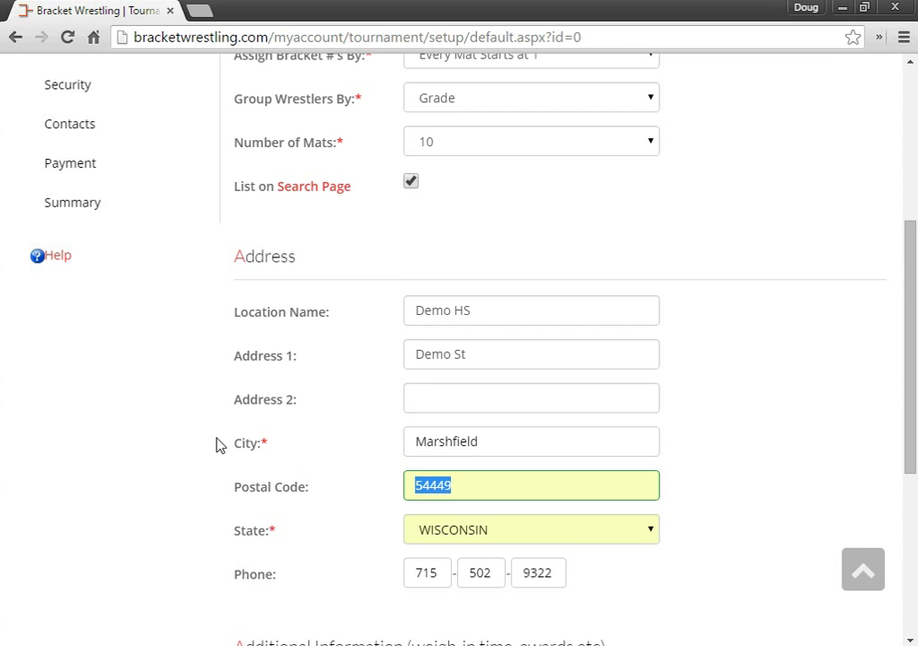
{"action": "scroll", "coordinate": [217, 444], "scroll_direction": "down", "scroll_amount": 2}
{"action": "left_click", "coordinate": [297, 352]}
{"action": "scroll", "coordinate": [414, 425], "scroll_direction": "down", "scroll_amount": 2}
{"action": "left_click", "coordinate": [366, 413]}
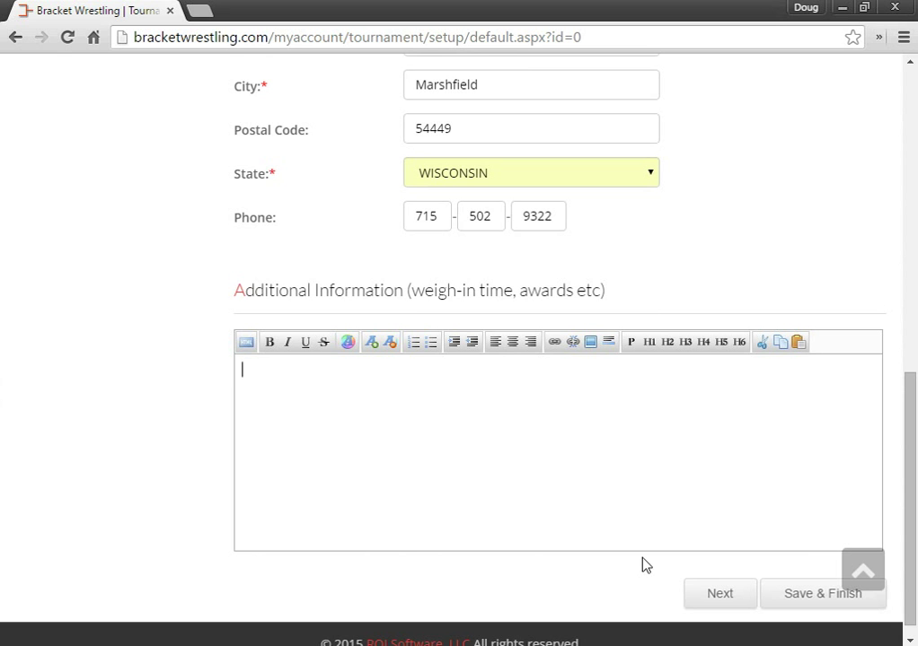
Step: Save the general information and continue to the Pre-Registration step
{"action": "left_click", "coordinate": [721, 596]}
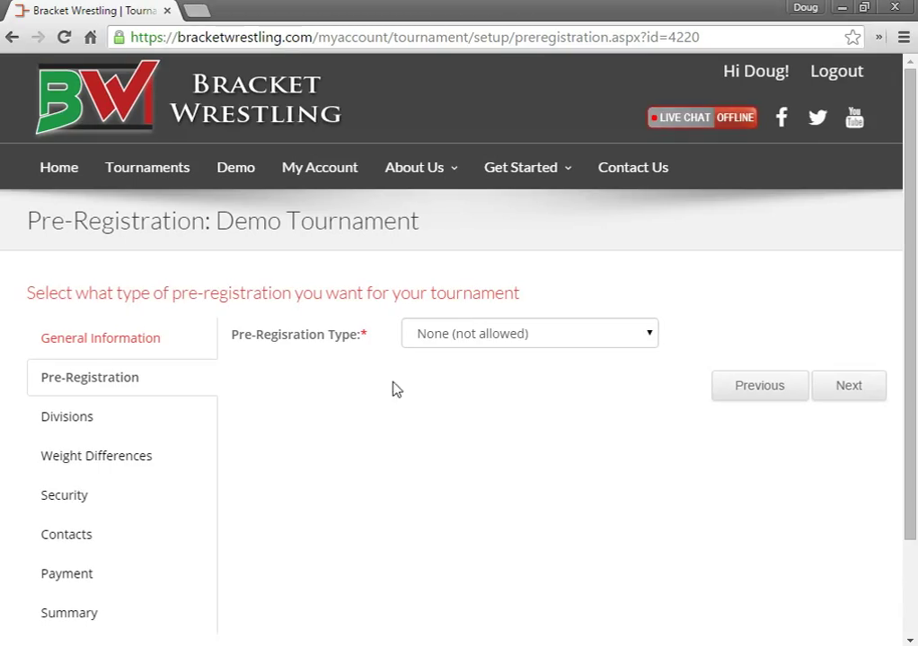
{"action": "left_click", "coordinate": [475, 343]}
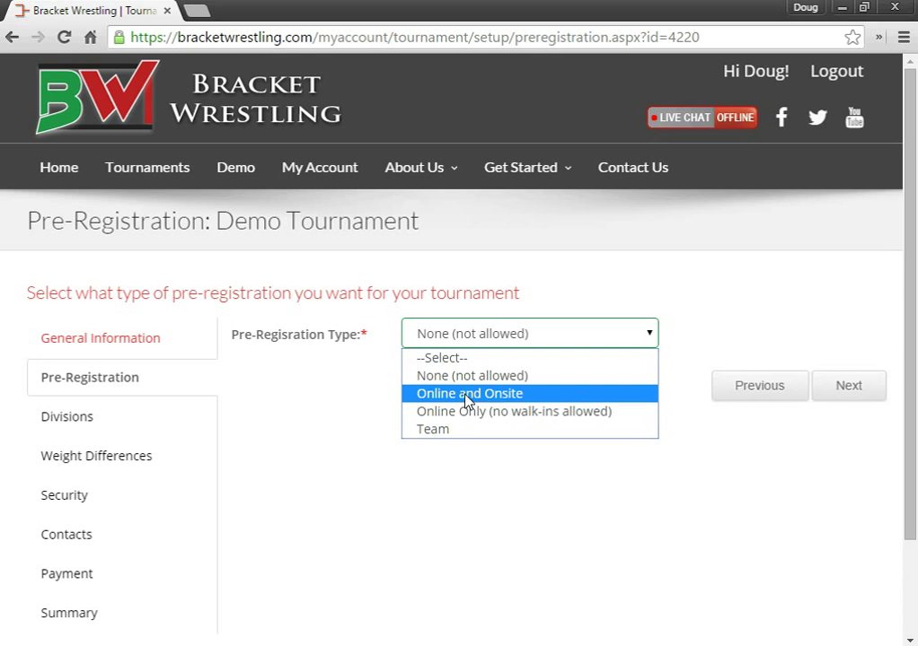
Step: Choose Online and Onsite, then try the Team type with WISCONSIN as team state
{"action": "left_click", "coordinate": [466, 402]}
{"action": "scroll", "coordinate": [734, 475], "scroll_direction": "down", "scroll_amount": 1}
{"action": "left_click", "coordinate": [537, 247]}
{"action": "left_click", "coordinate": [511, 340]}
{"action": "scroll", "coordinate": [314, 289], "scroll_direction": "down", "scroll_amount": 1}
{"action": "scroll", "coordinate": [323, 383], "scroll_direction": "down", "scroll_amount": 1}
{"action": "left_click", "coordinate": [507, 417]}
{"action": "left_click", "coordinate": [388, 486]}
{"action": "left_click", "coordinate": [433, 457]}
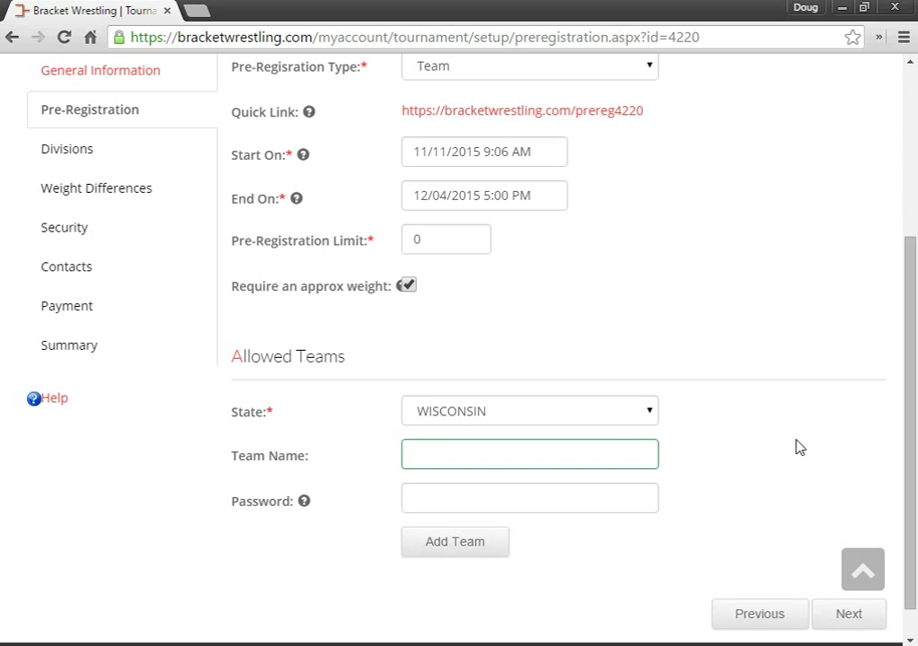
Step: Set the pre-registration type back to Online and Onsite
{"action": "scroll", "coordinate": [797, 446], "scroll_direction": "up", "scroll_amount": 1}
{"action": "left_click", "coordinate": [491, 152]}
{"action": "left_click", "coordinate": [466, 216]}
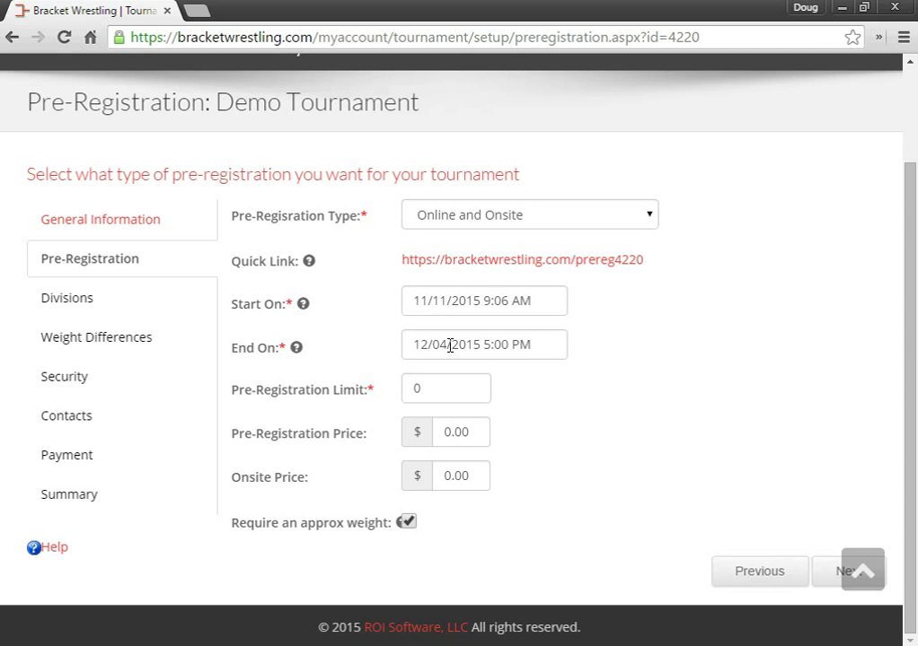
Step: Set the pre-registration limit to 400, the online price to $15 and the onsite price to $18
{"action": "double_click", "coordinate": [430, 390]}
{"action": "type", "text": "400"}
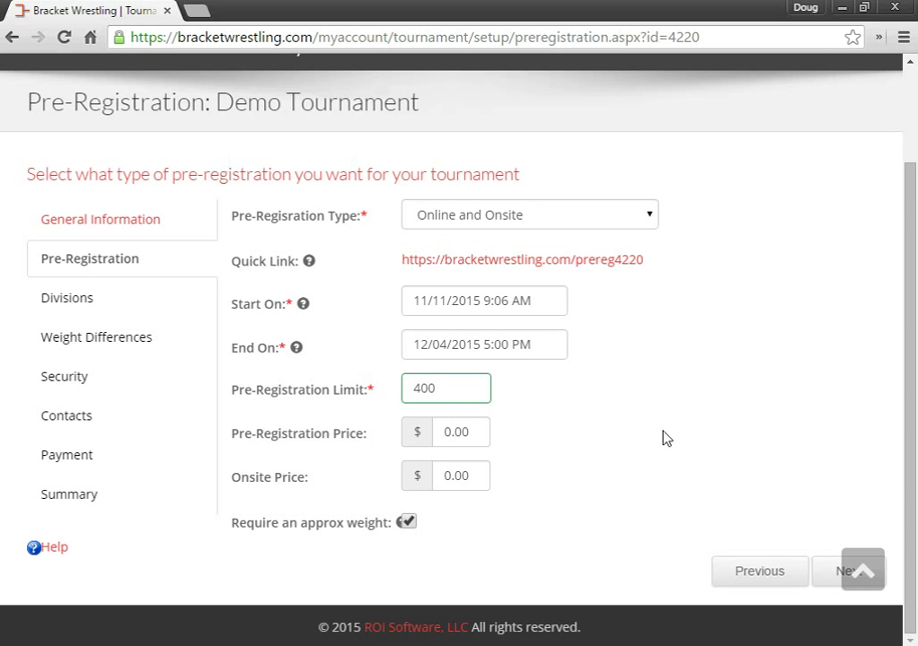
{"action": "left_click", "coordinate": [670, 436]}
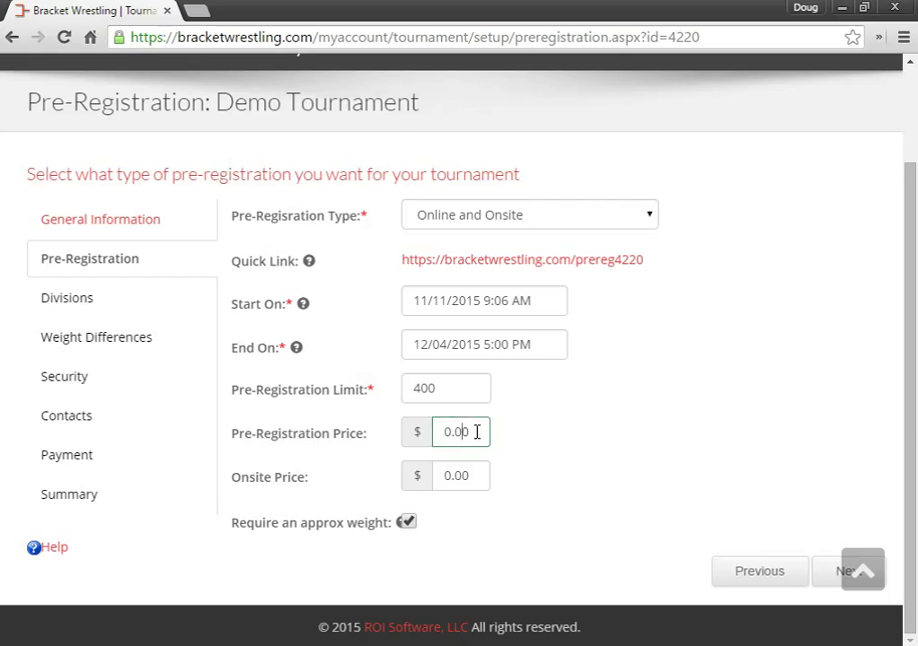
{"action": "left_click_drag", "start_coordinate": [477, 431], "coordinate": [414, 434]}
{"action": "type", "text": "15"}
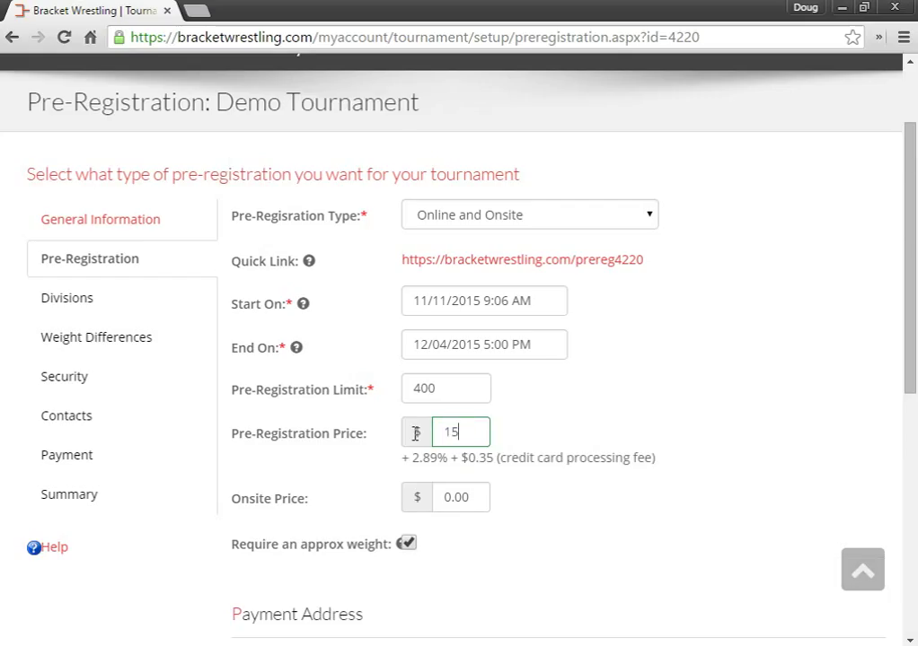
{"action": "left_click_drag", "start_coordinate": [466, 497], "coordinate": [432, 496]}
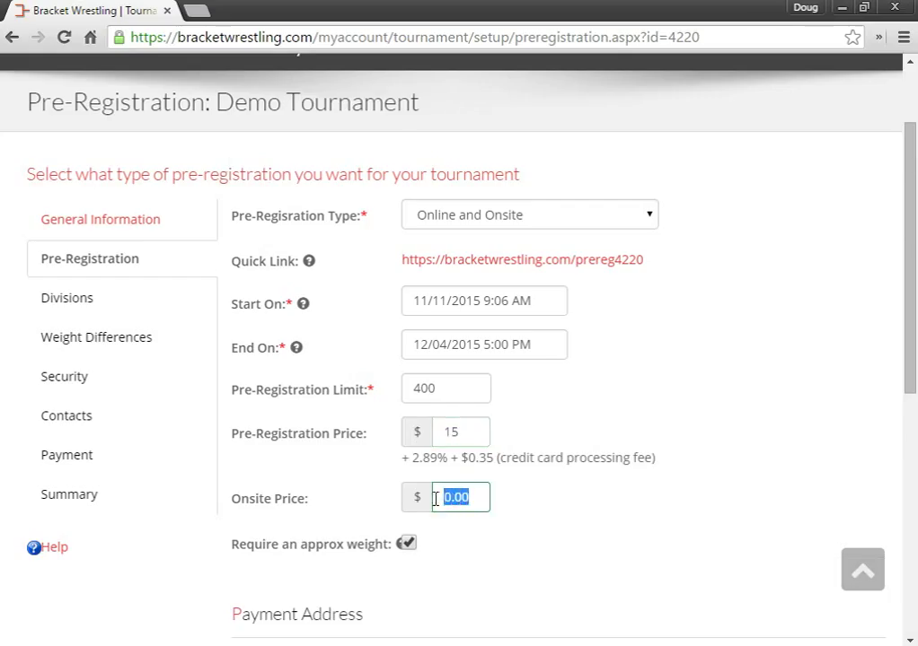
{"action": "type", "text": "18"}
{"action": "left_click", "coordinate": [594, 531]}
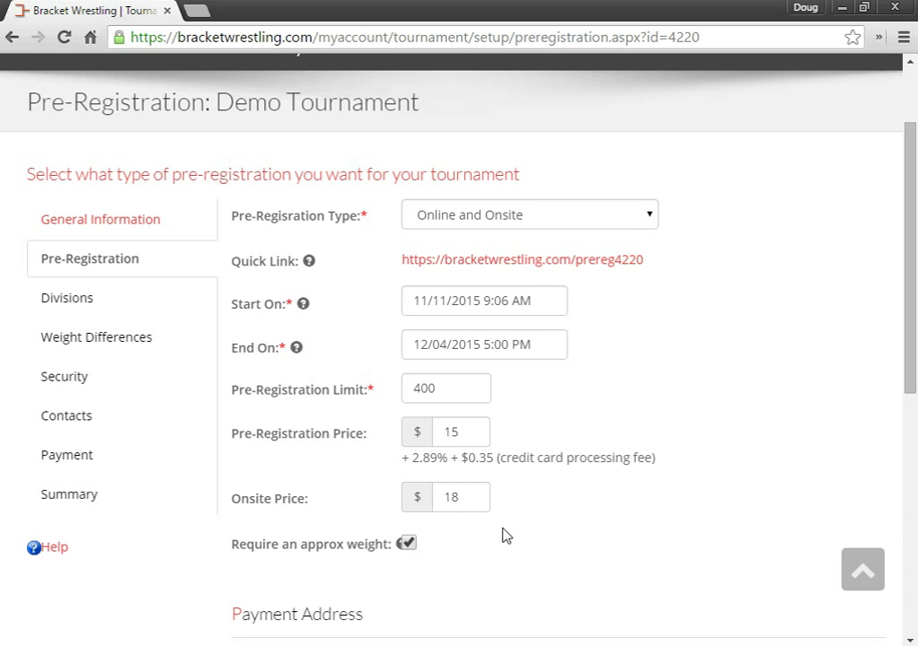
{"action": "scroll", "coordinate": [488, 543], "scroll_direction": "down", "scroll_amount": 1}
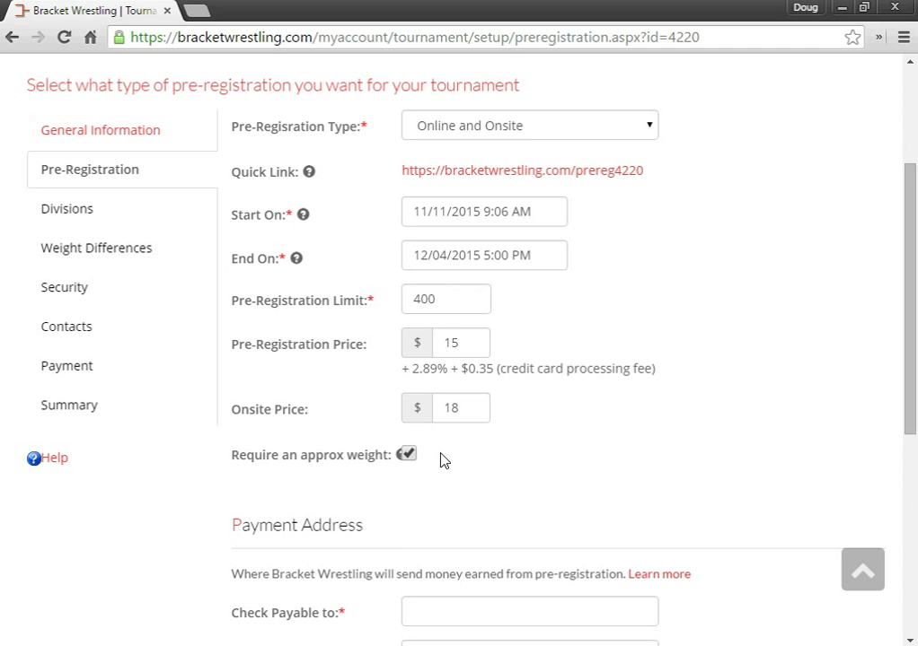
Step: Make checks payable to 'Wrestling Club' and save the pre-registration settings
{"action": "scroll", "coordinate": [575, 451], "scroll_direction": "down", "scroll_amount": 1}
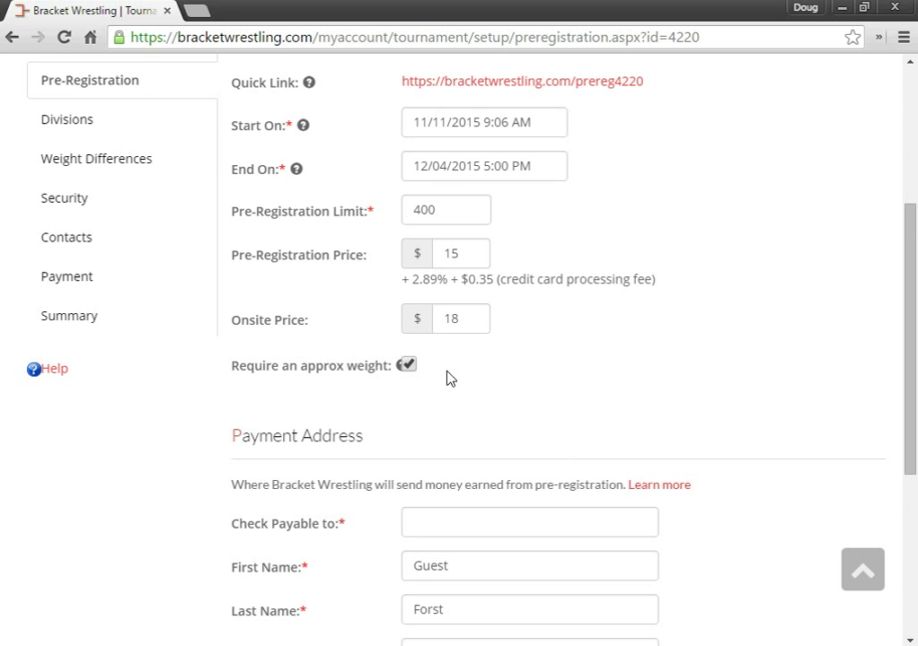
{"action": "scroll", "coordinate": [449, 378], "scroll_direction": "down", "scroll_amount": 1}
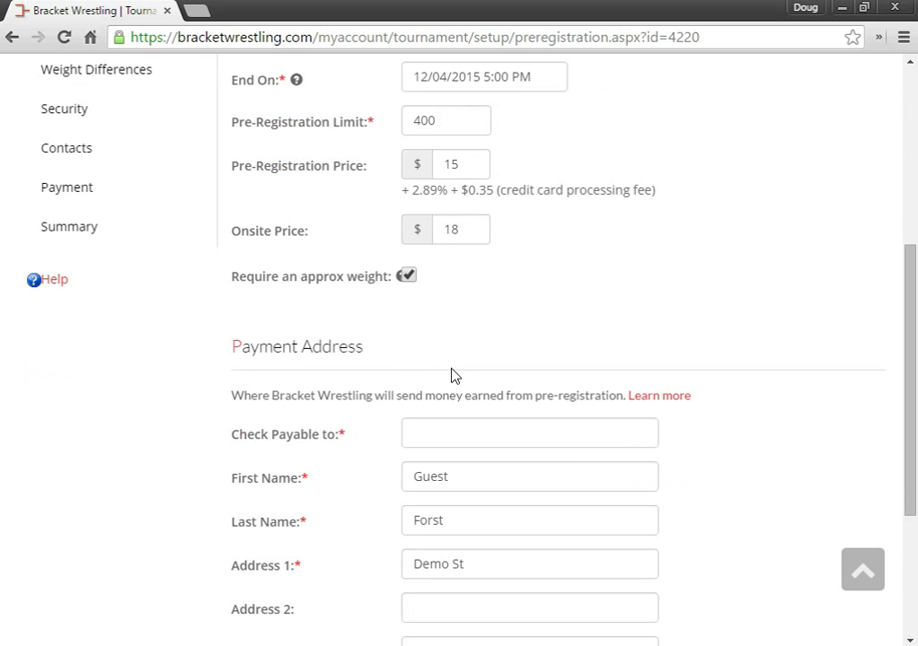
{"action": "scroll", "coordinate": [456, 375], "scroll_direction": "down", "scroll_amount": 1}
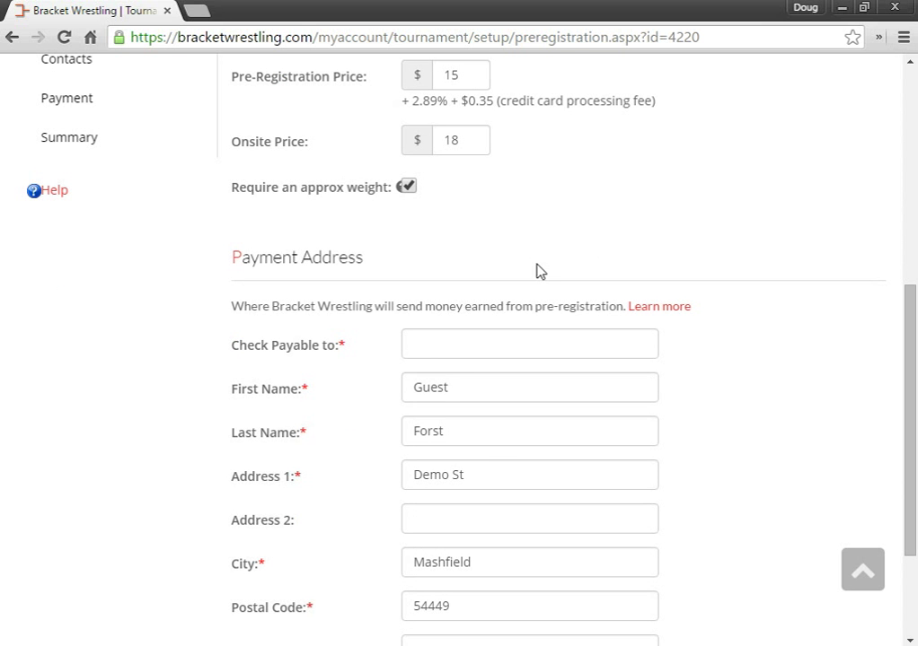
{"action": "left_click", "coordinate": [477, 342]}
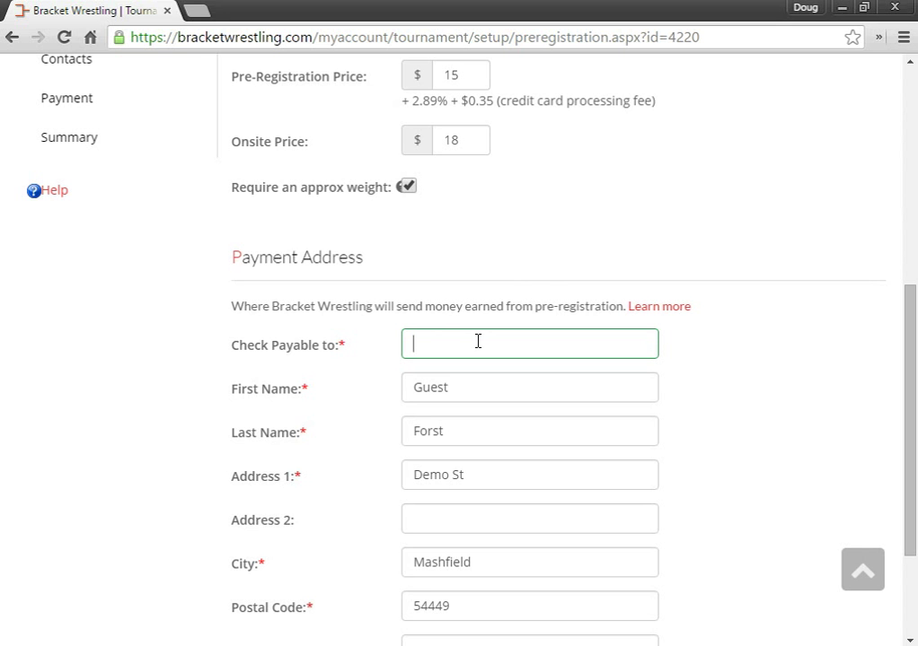
{"action": "type", "text": "Wrestling Club"}
{"action": "left_click", "coordinate": [482, 400]}
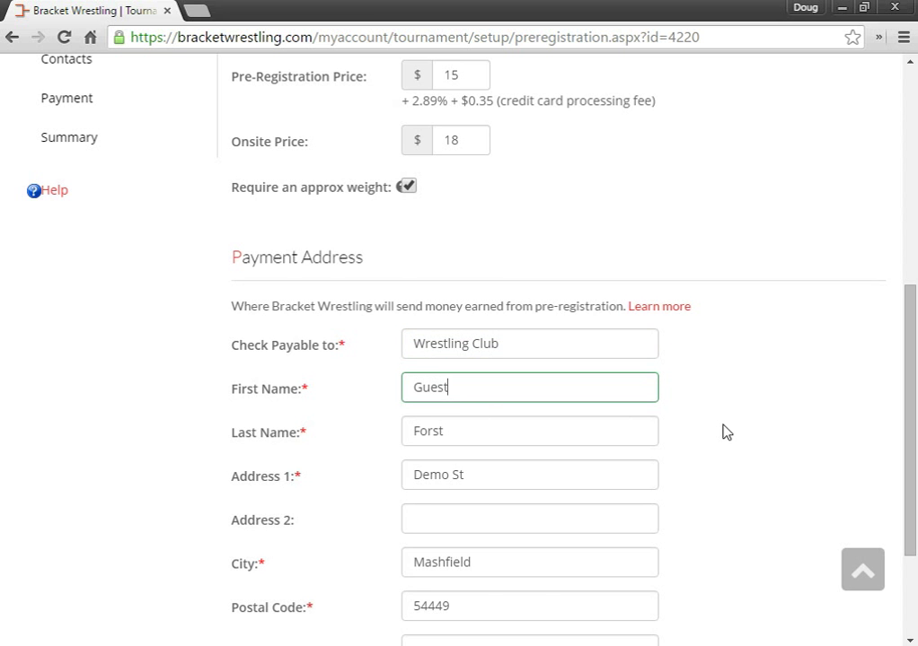
{"action": "scroll", "coordinate": [723, 432], "scroll_direction": "down", "scroll_amount": 2}
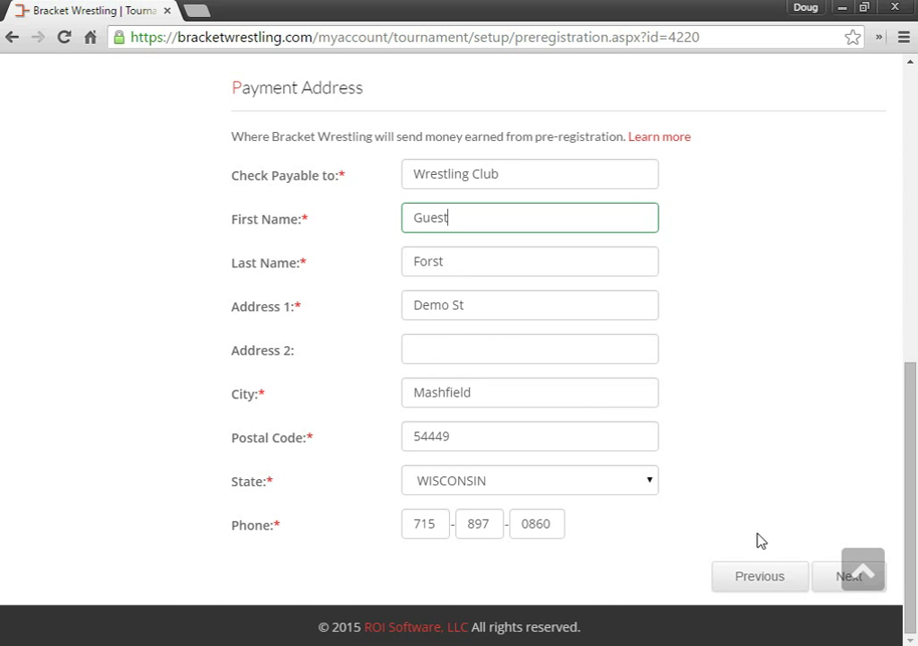
{"action": "left_click", "coordinate": [833, 582]}
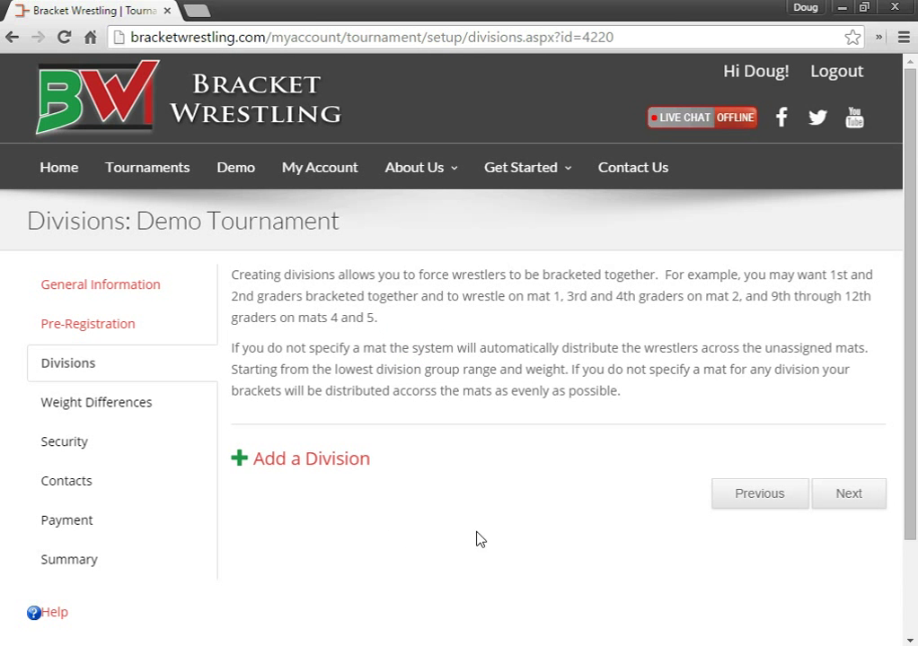
Step: Open the Add a Division form on the Divisions page
{"action": "left_click", "coordinate": [325, 460]}
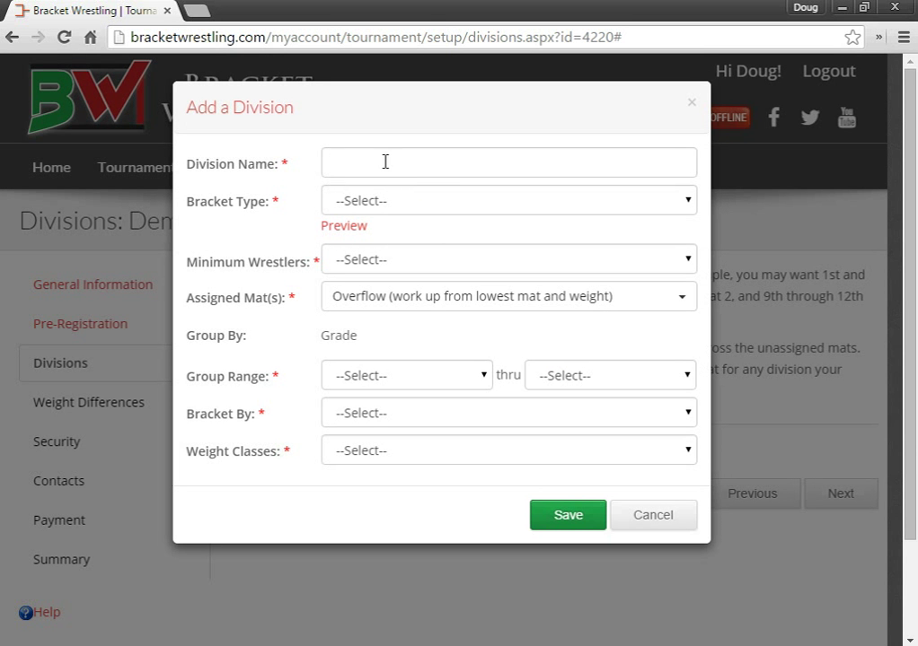
Step: Name the division 'Pre-K' with a 4 Man Round Robin bracket type
{"action": "left_click", "coordinate": [385, 161]}
{"action": "type", "text": "Pre-K"}
{"action": "key", "text": "Tab"}
{"action": "key", "text": "Down"}
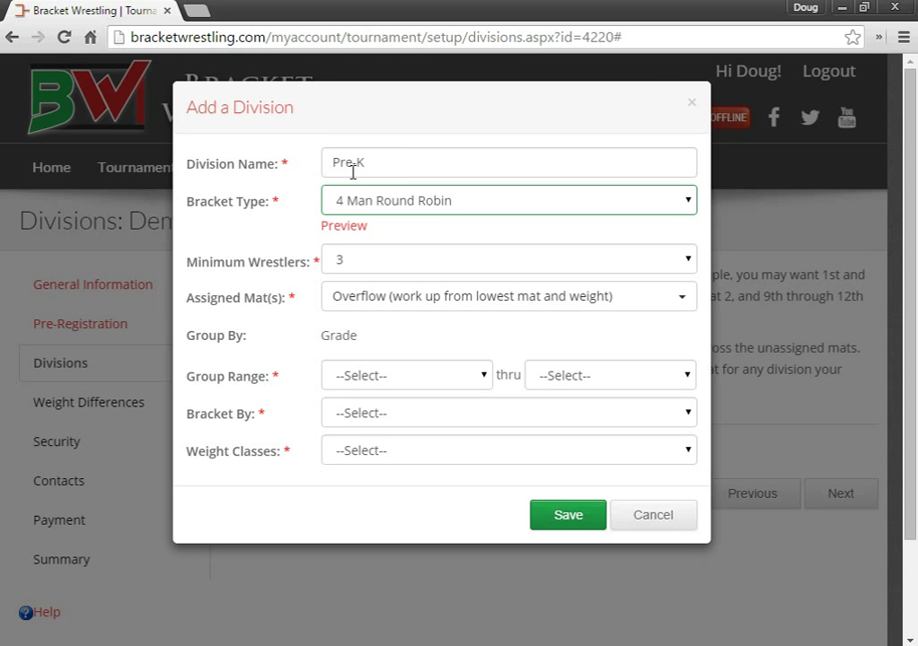
{"action": "left_click", "coordinate": [379, 200]}
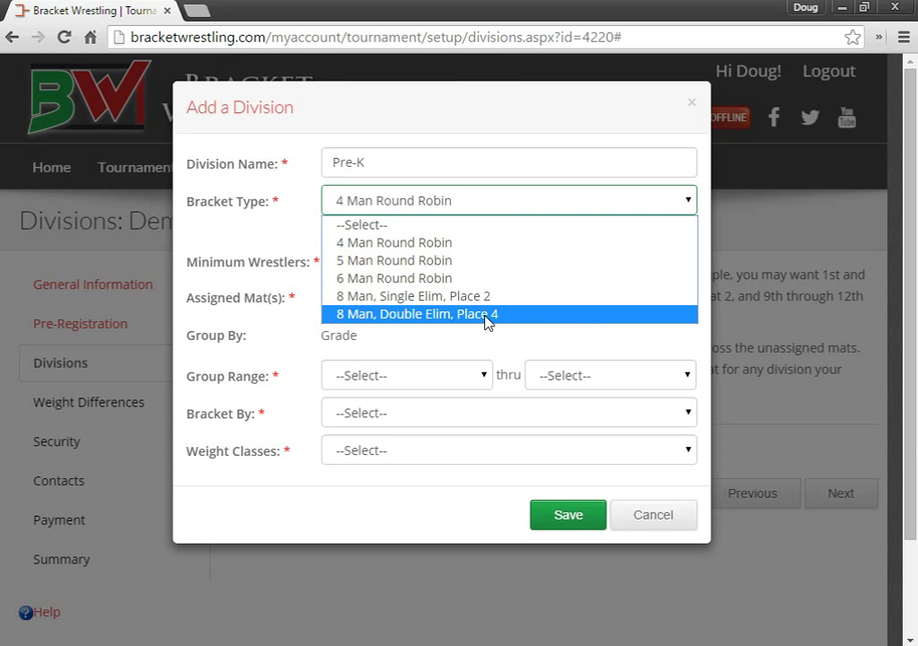
{"action": "left_click", "coordinate": [257, 247]}
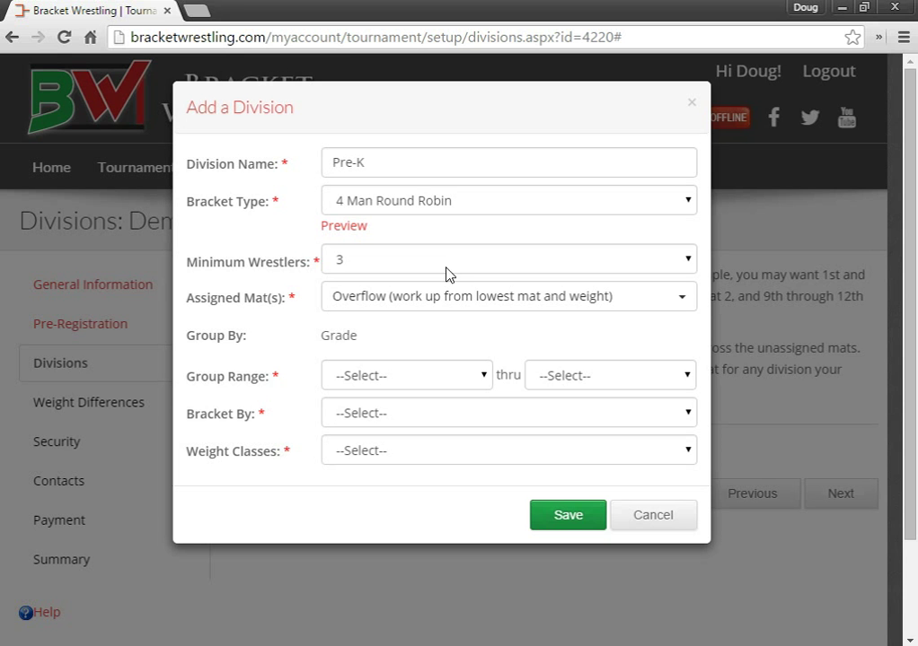
Step: Try assigning mats 1 and 2, then clear them to keep Overflow
{"action": "left_click", "coordinate": [365, 303]}
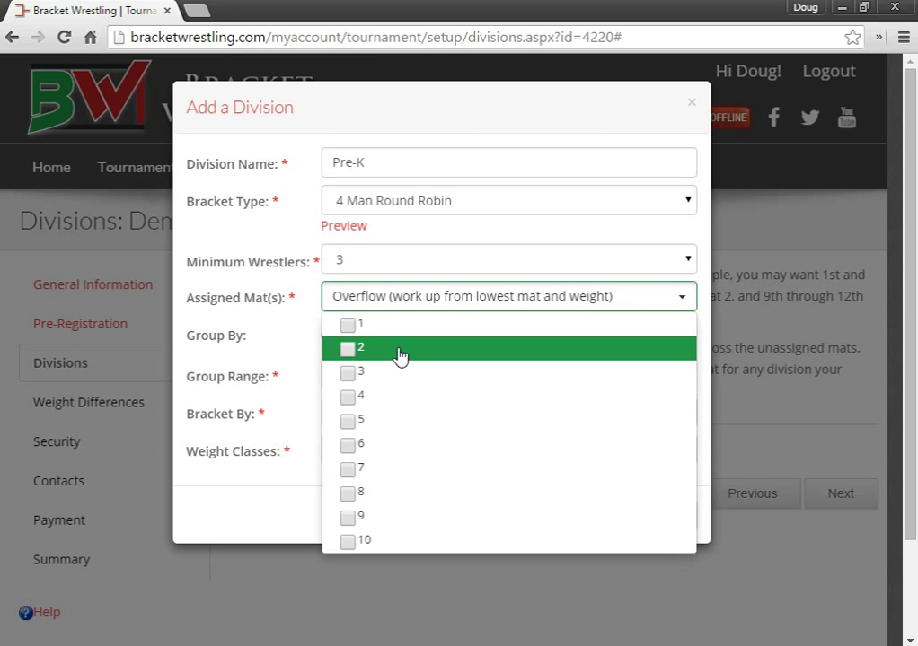
{"action": "left_click", "coordinate": [395, 333]}
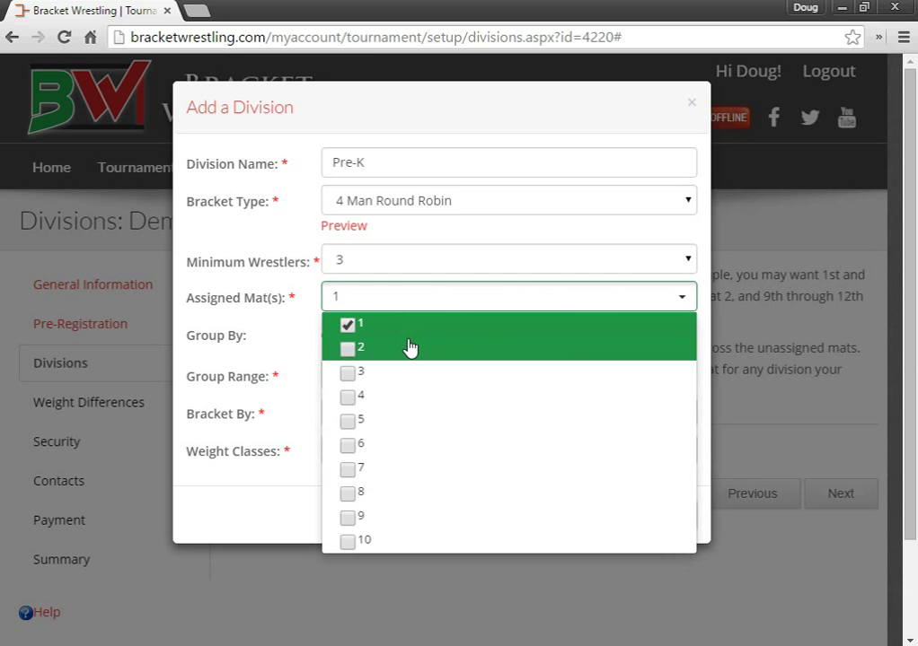
{"action": "left_click", "coordinate": [405, 347]}
{"action": "left_click", "coordinate": [229, 348]}
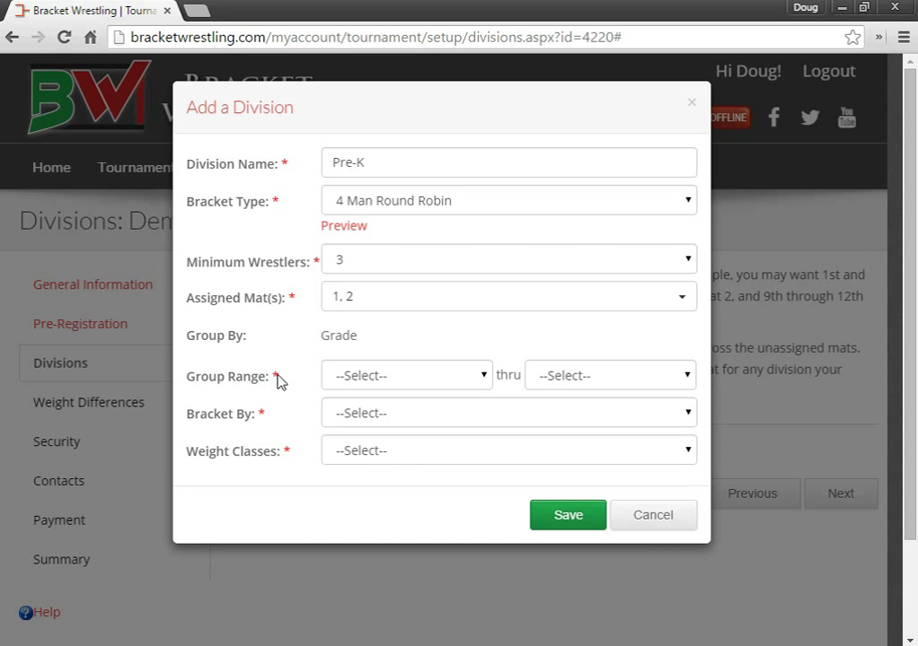
{"action": "left_click", "coordinate": [384, 308]}
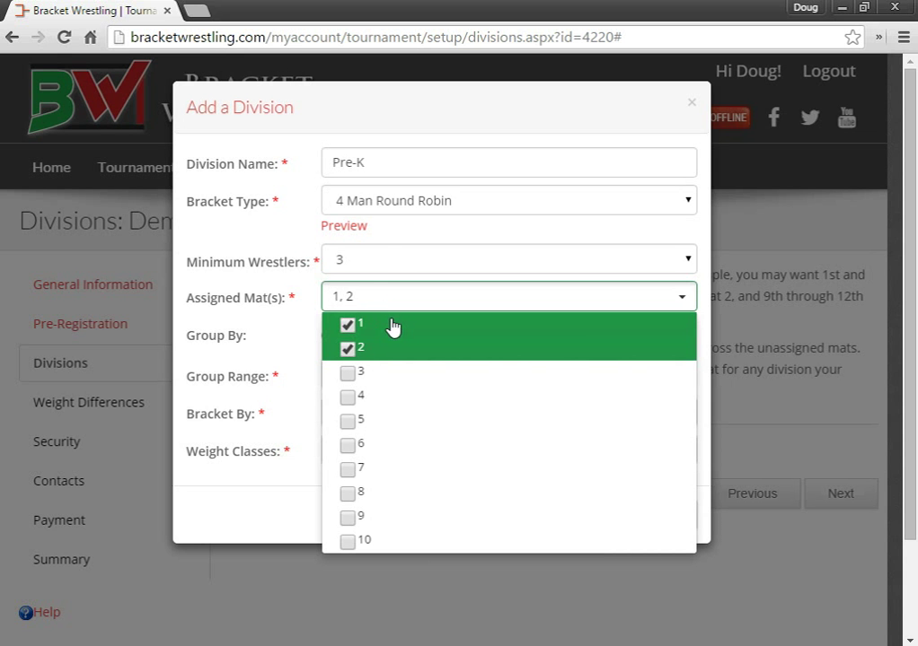
{"action": "left_click", "coordinate": [392, 328]}
{"action": "left_click", "coordinate": [377, 349]}
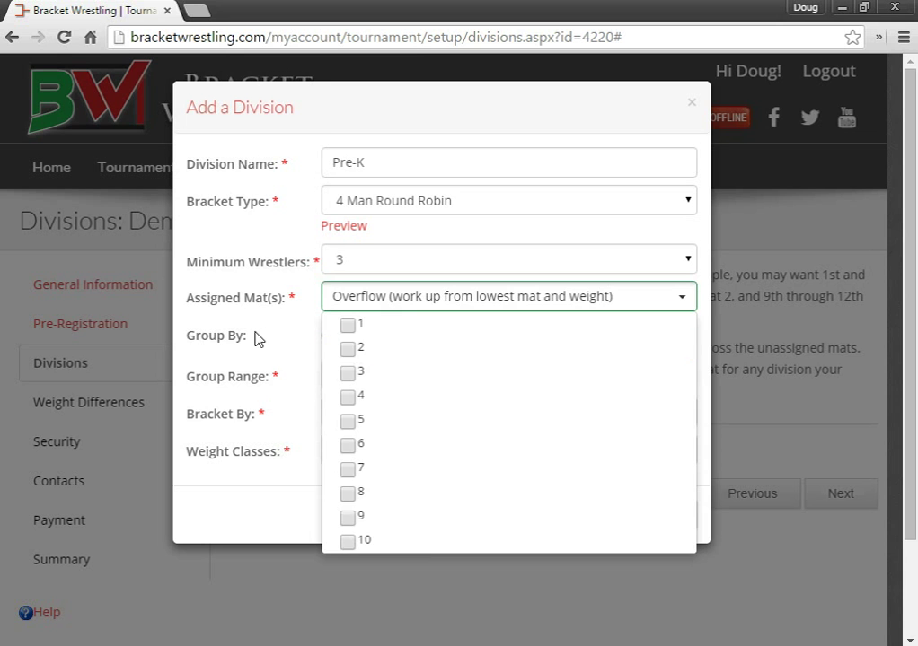
{"action": "left_click", "coordinate": [256, 338]}
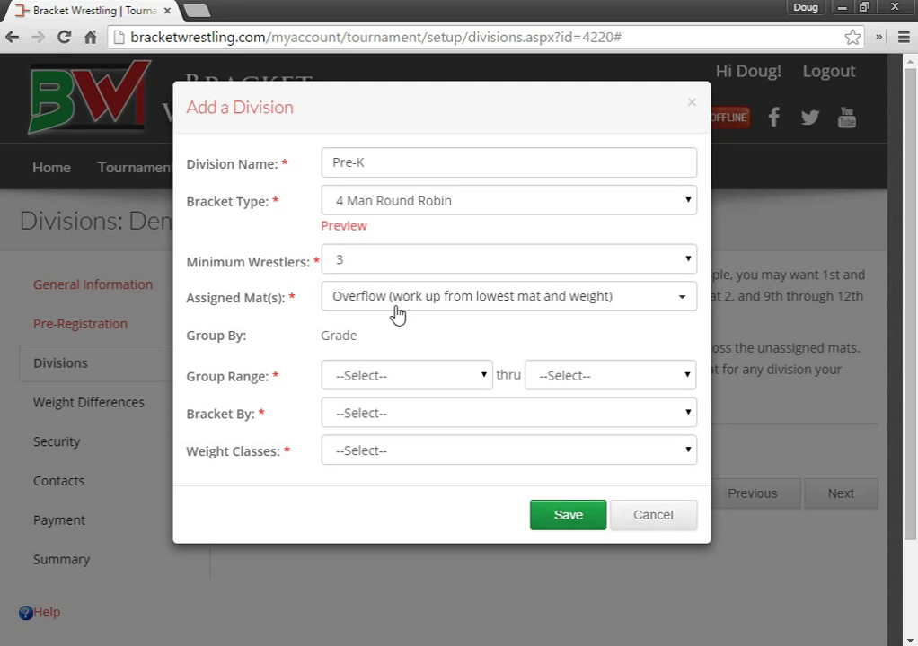
Step: Try mats 9 and 10, then remove them so the division stays on Overflow
{"action": "left_click", "coordinate": [391, 306]}
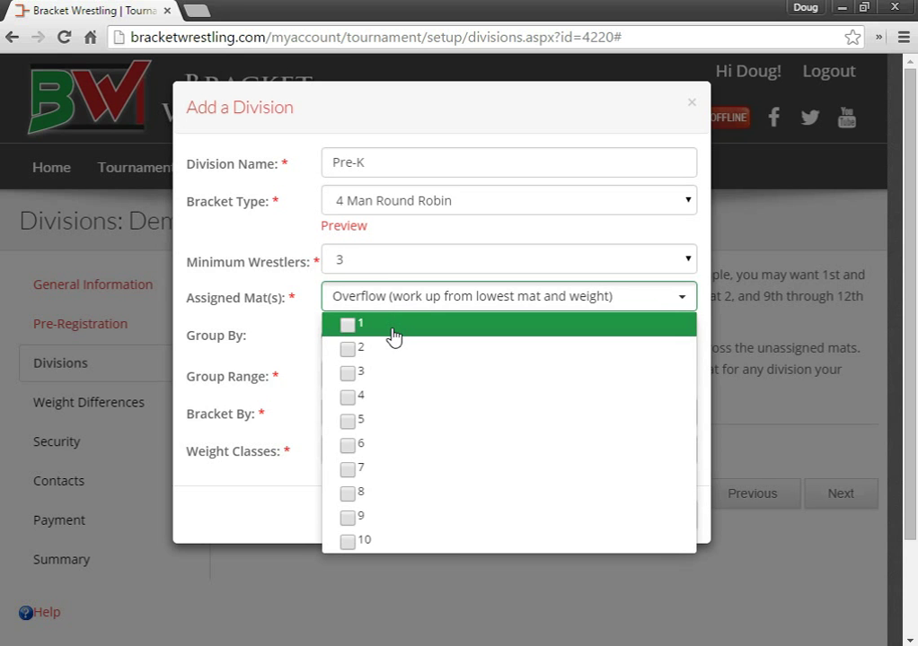
{"action": "left_click", "coordinate": [348, 521]}
{"action": "left_click", "coordinate": [348, 542]}
{"action": "left_click", "coordinate": [349, 542]}
{"action": "left_click", "coordinate": [349, 519]}
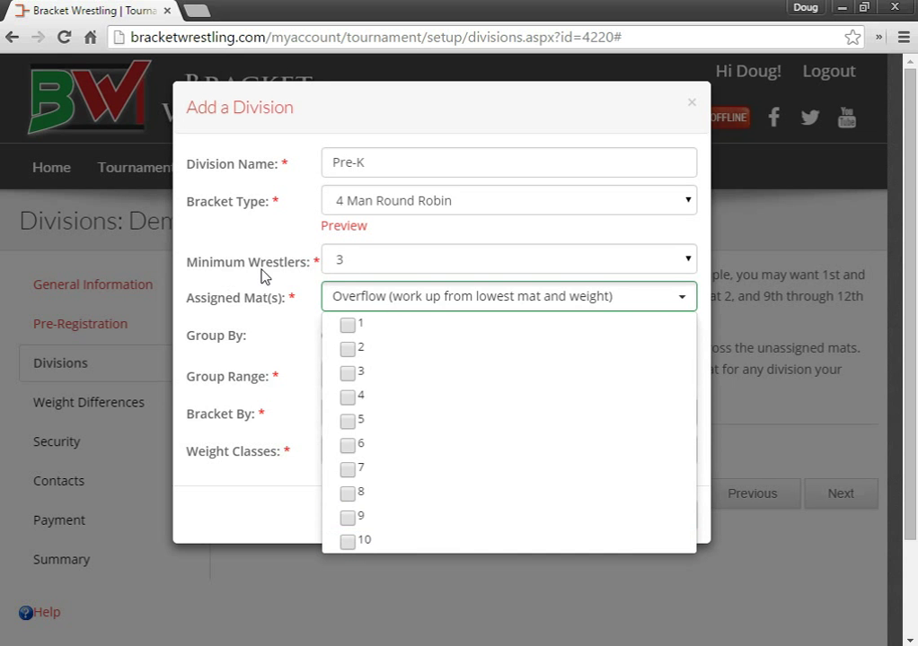
{"action": "left_click", "coordinate": [358, 303]}
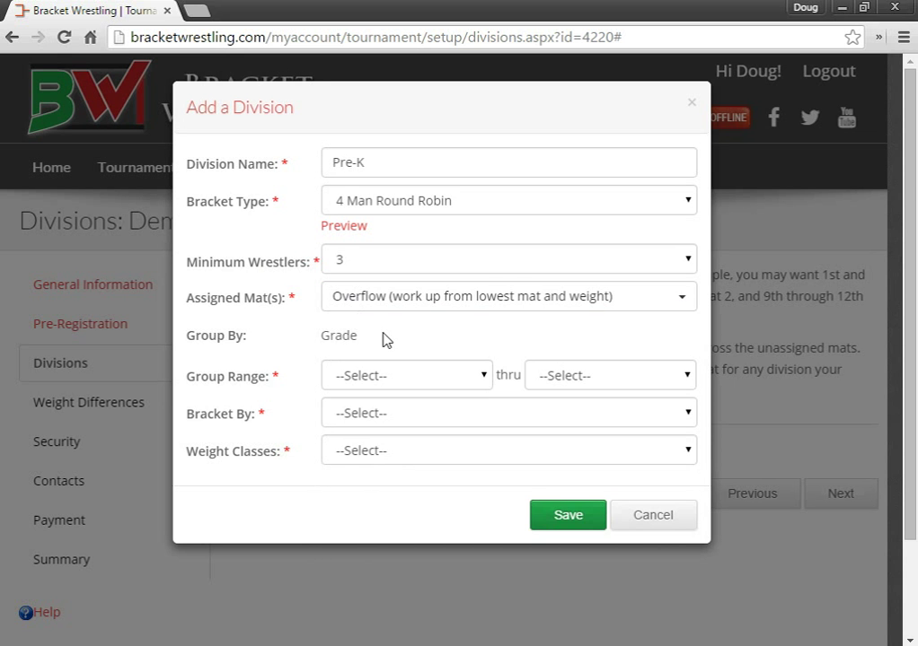
Step: Give Pre-K a Pre-Kindergarten–Kindergarten range, Skill Level bracketing and 'None (bracket by closest weight)'
{"action": "left_click", "coordinate": [400, 377]}
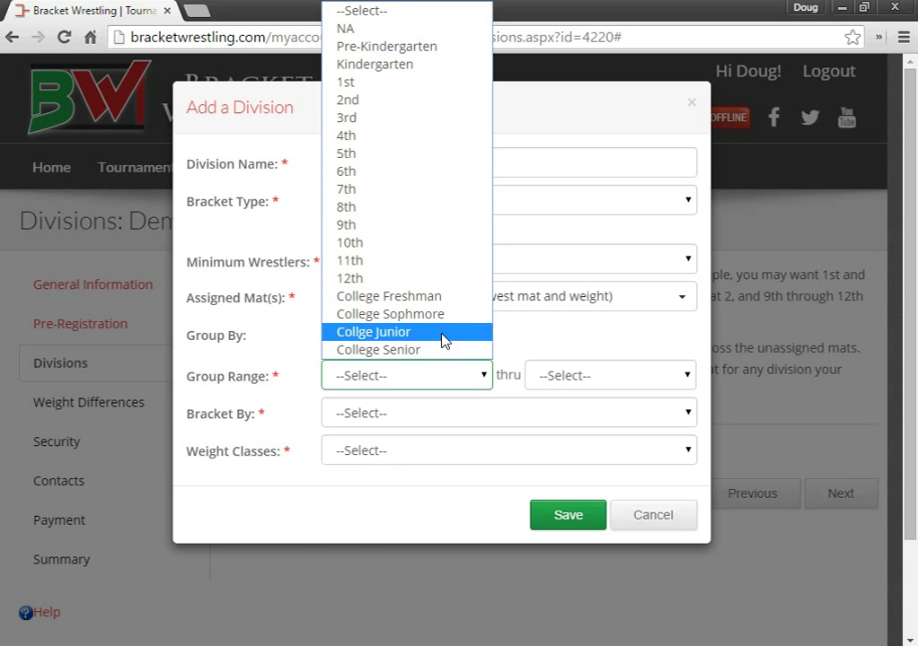
{"action": "left_click", "coordinate": [422, 46]}
{"action": "left_click", "coordinate": [576, 378]}
{"action": "left_click", "coordinate": [571, 65]}
{"action": "left_click", "coordinate": [358, 411]}
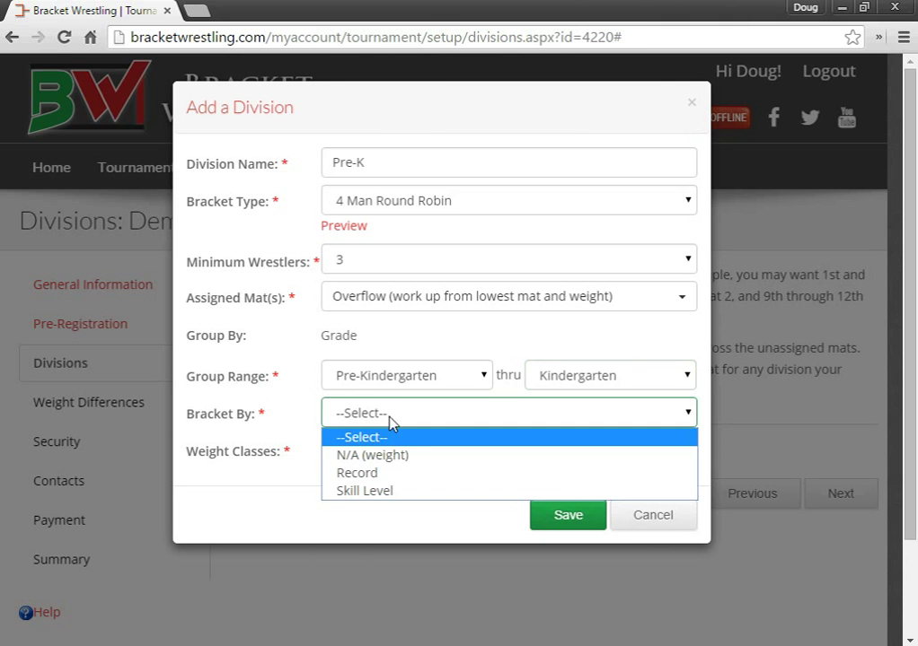
{"action": "left_click", "coordinate": [369, 493]}
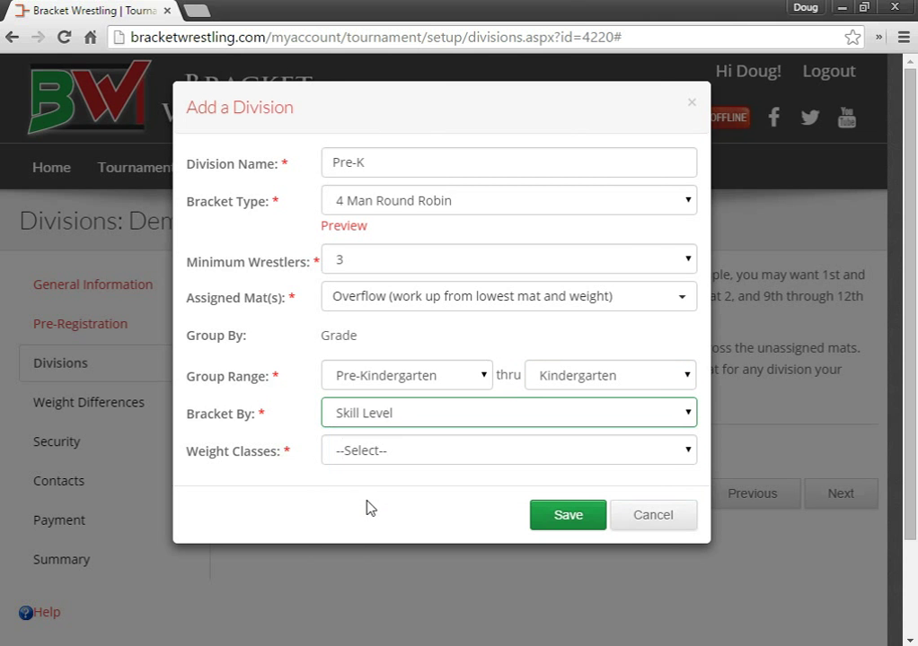
{"action": "left_click", "coordinate": [372, 451]}
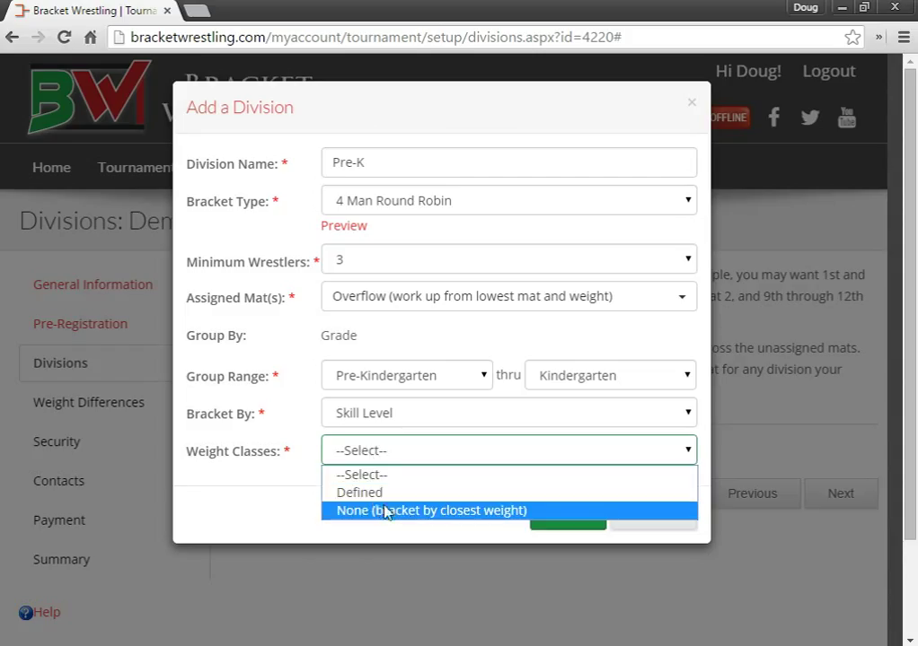
{"action": "left_click", "coordinate": [395, 510]}
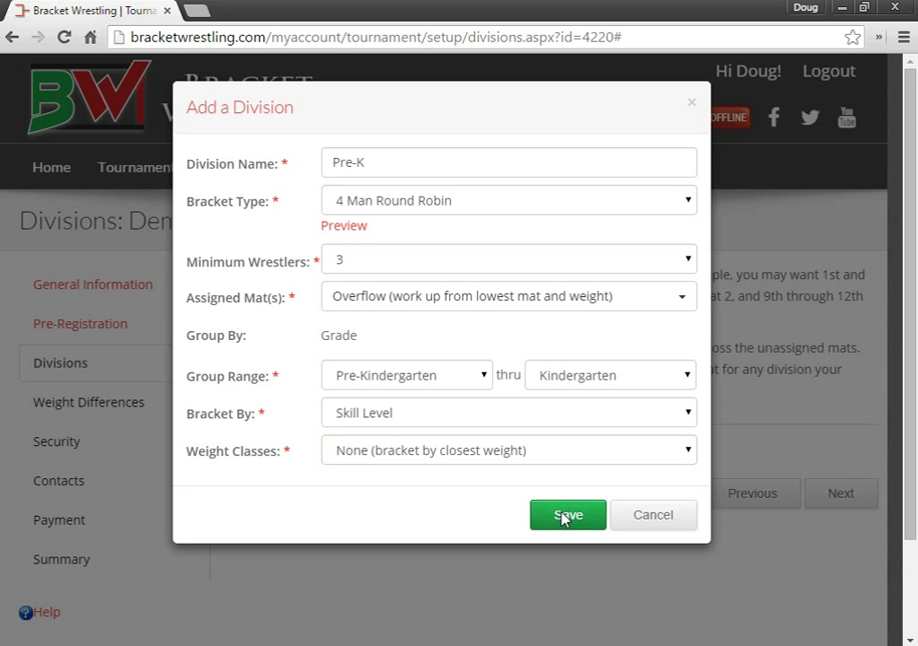
Step: Save the Pre-K division, check it unchanged, then start a blank new division form
{"action": "left_click", "coordinate": [563, 519]}
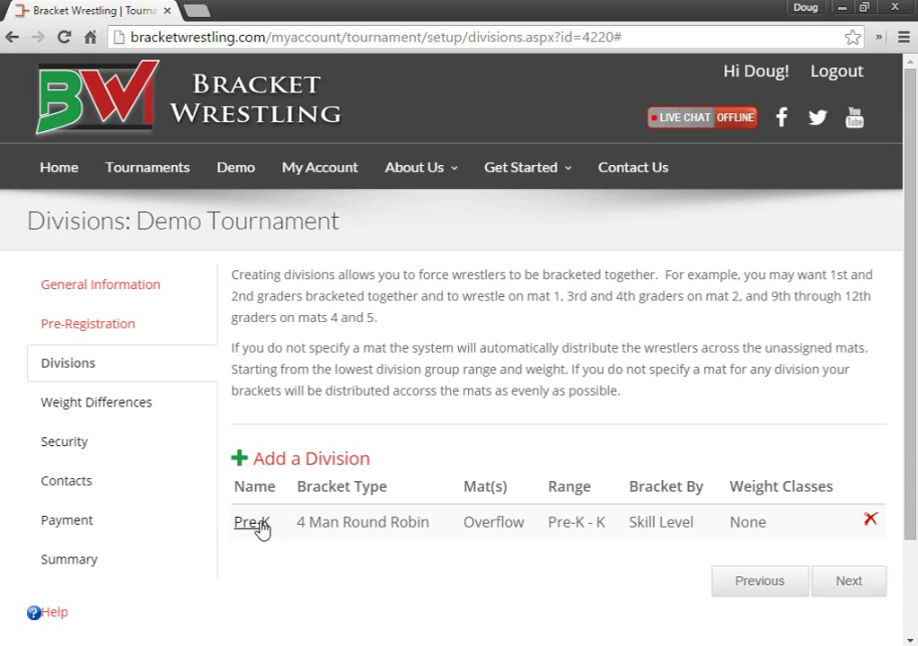
{"action": "left_click", "coordinate": [255, 528]}
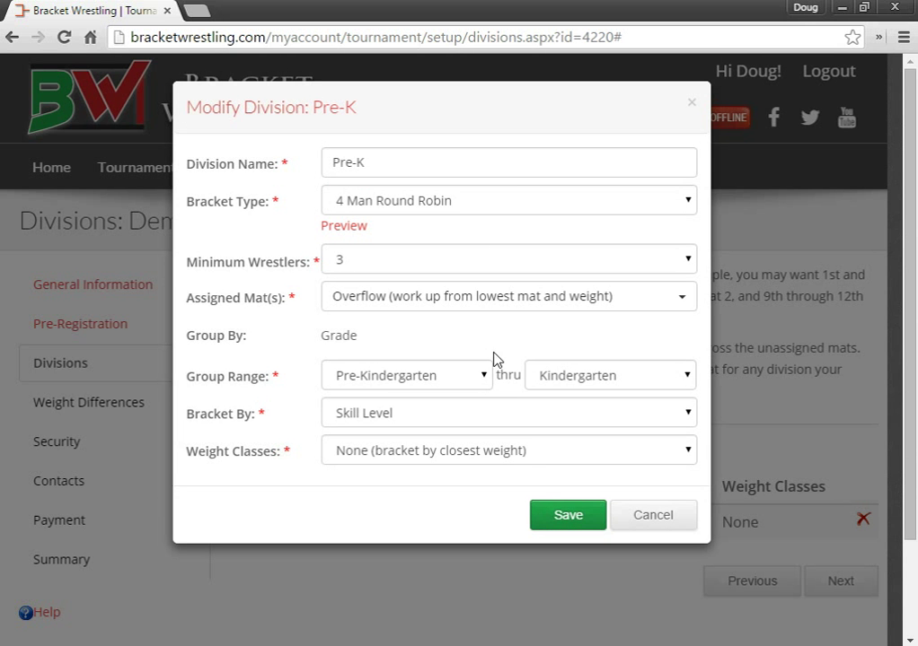
{"action": "left_click", "coordinate": [658, 515]}
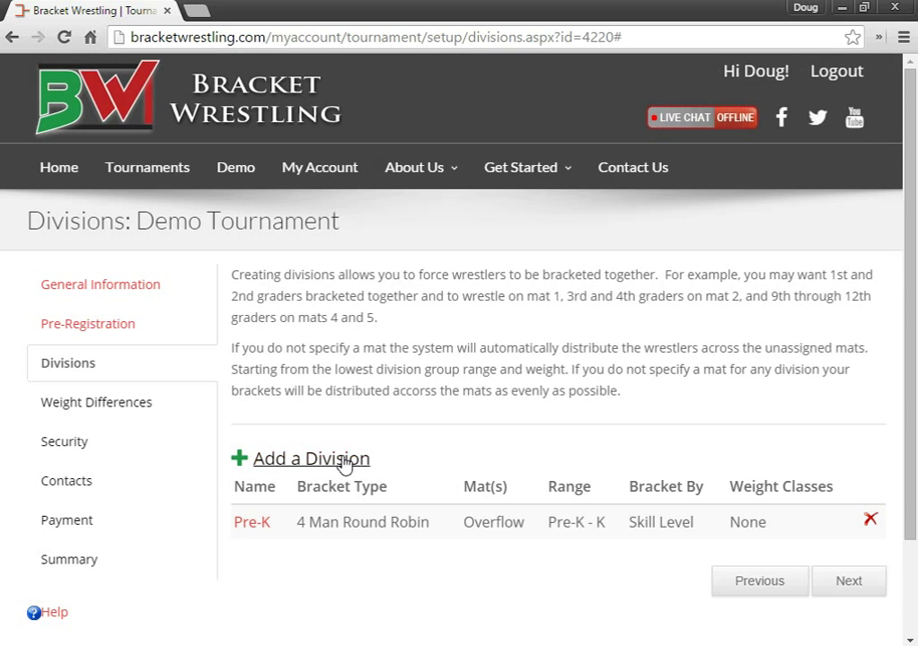
{"action": "left_click", "coordinate": [342, 459]}
{"action": "left_click", "coordinate": [406, 163]}
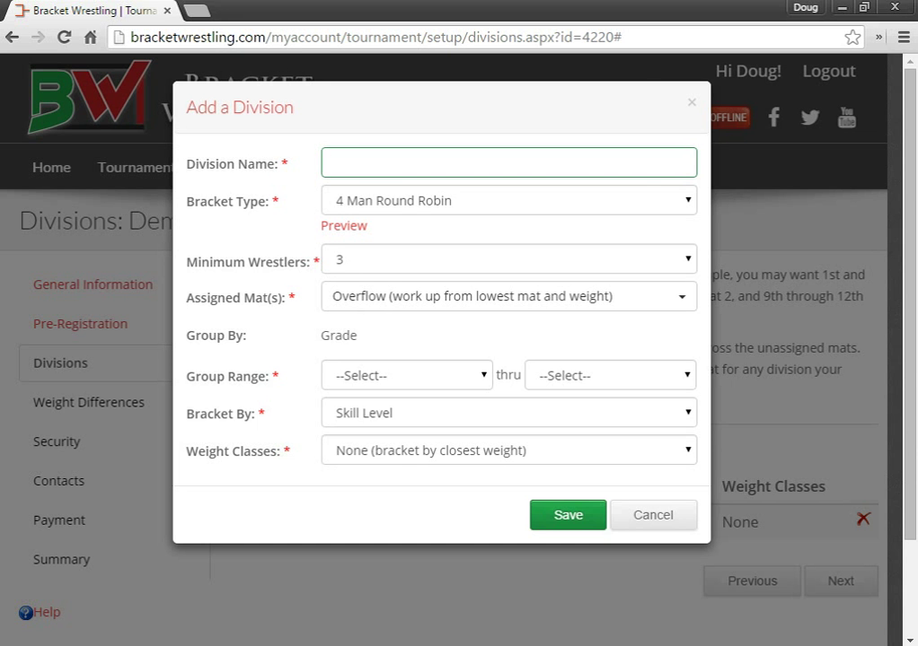
Step: Discard the blank division form and assign mats 9 and 10 to the 7th-8th division
{"action": "key", "text": "Escape"}
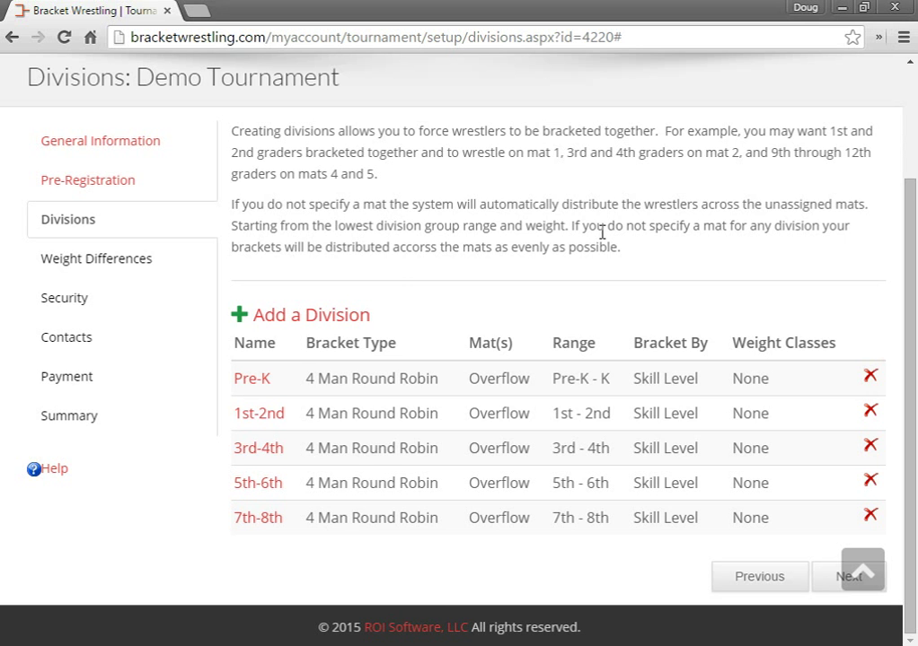
{"action": "left_click", "coordinate": [258, 520]}
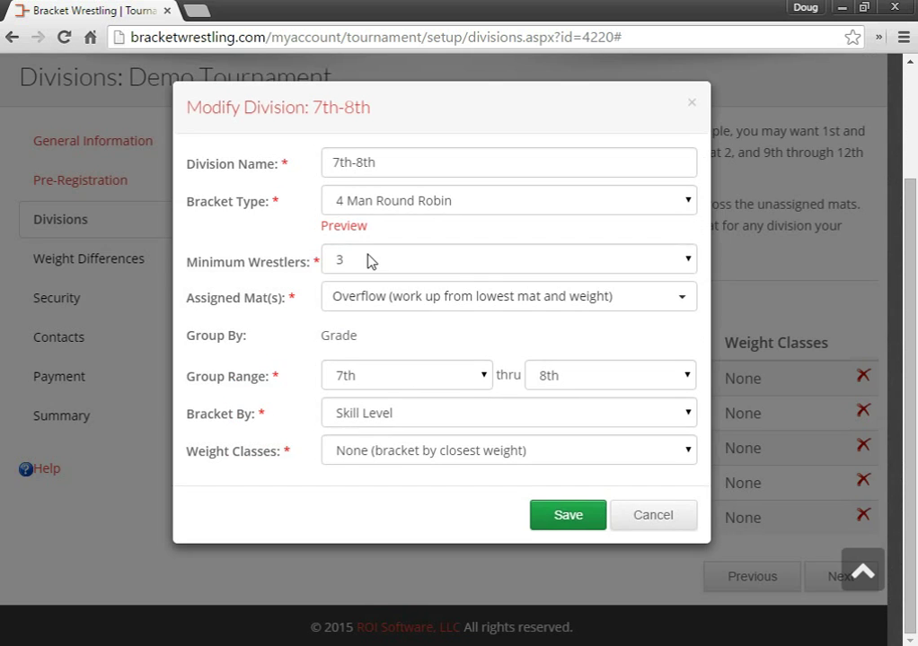
{"action": "left_click", "coordinate": [384, 305]}
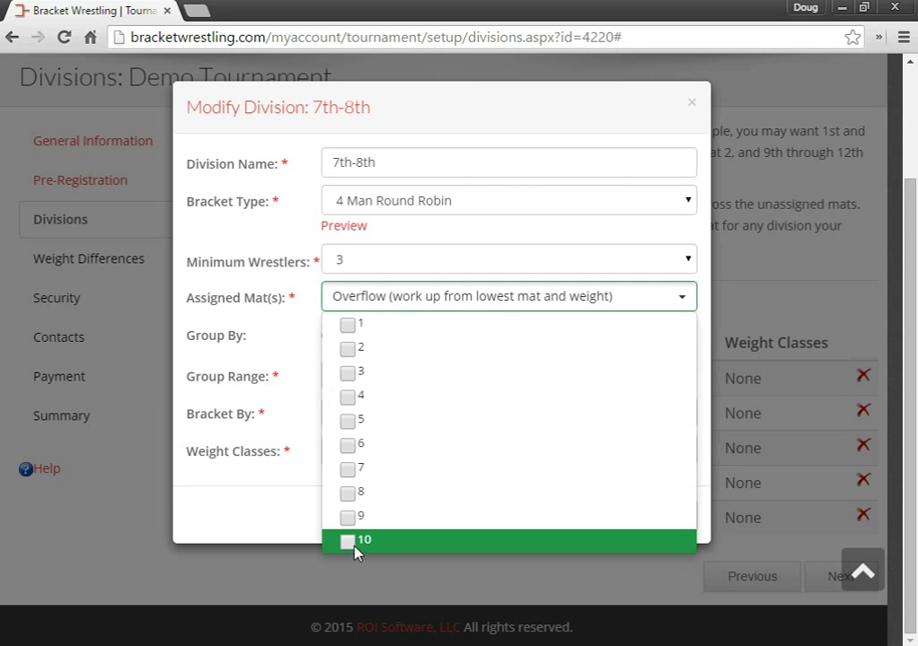
{"action": "left_click", "coordinate": [349, 542]}
{"action": "left_click", "coordinate": [349, 519]}
{"action": "left_click", "coordinate": [235, 422]}
{"action": "left_click", "coordinate": [570, 519]}
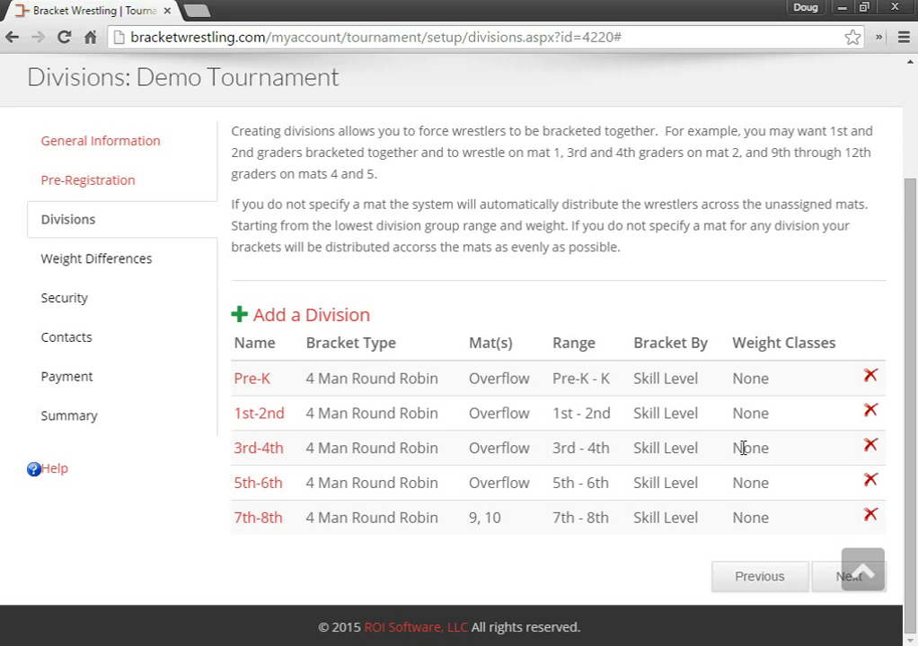
Step: Advance to Weight Differences and scroll through its table of weight ranges and percentages
{"action": "left_click", "coordinate": [827, 579]}
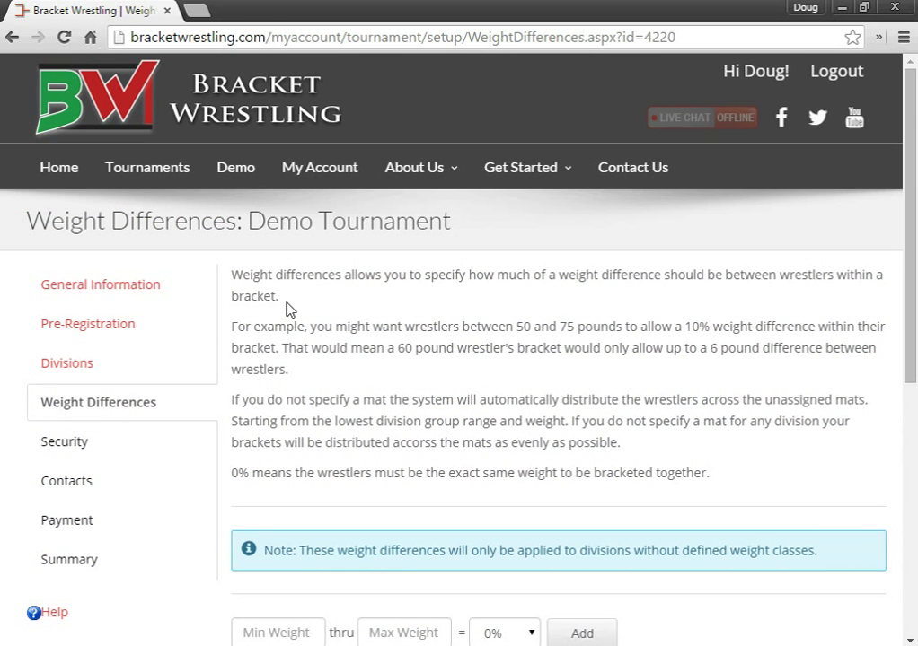
{"action": "scroll", "coordinate": [285, 302], "scroll_direction": "down", "scroll_amount": 1}
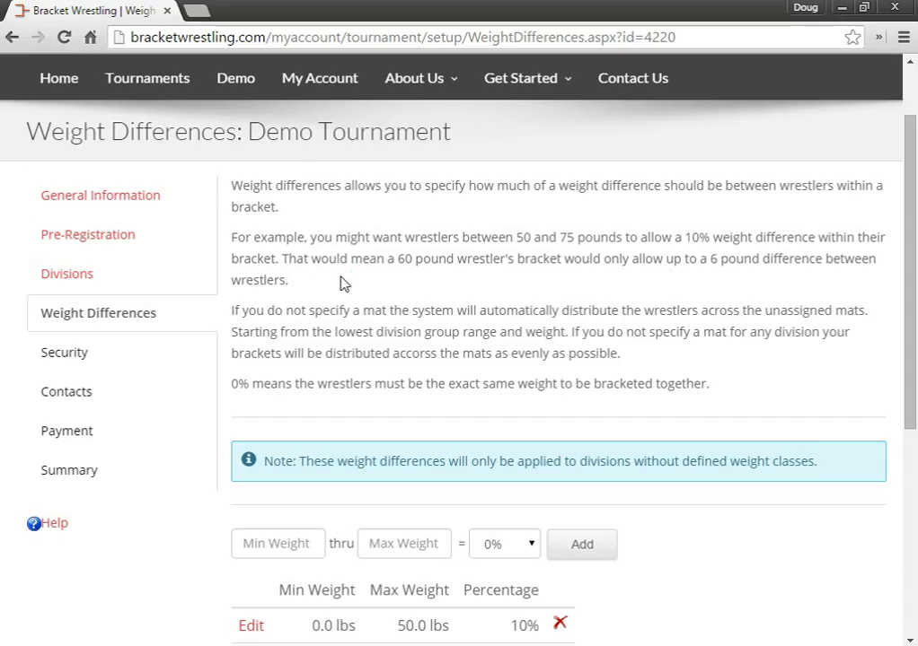
{"action": "scroll", "coordinate": [343, 265], "scroll_direction": "down", "scroll_amount": 1}
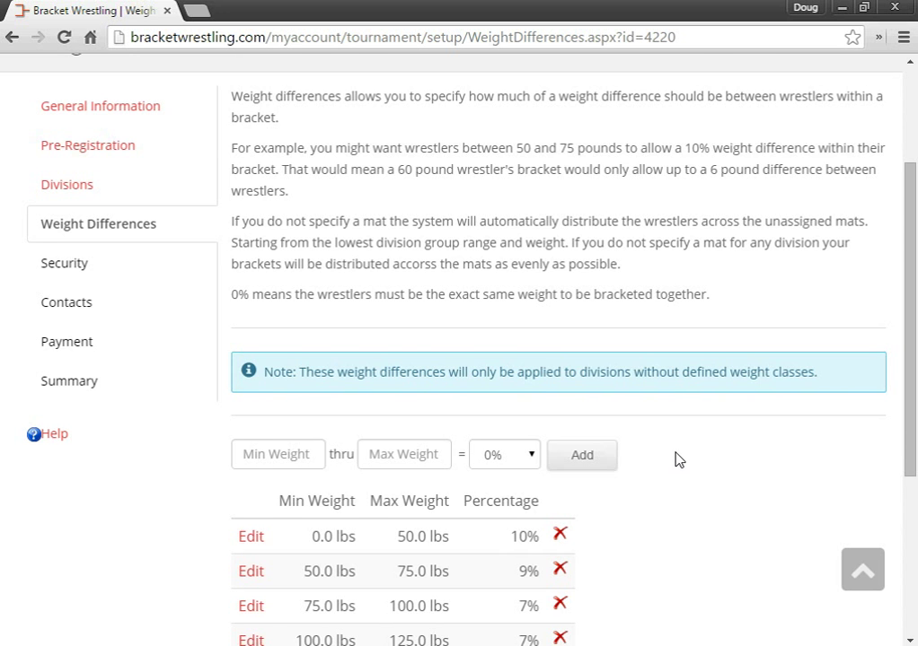
{"action": "scroll", "coordinate": [678, 459], "scroll_direction": "down", "scroll_amount": 3}
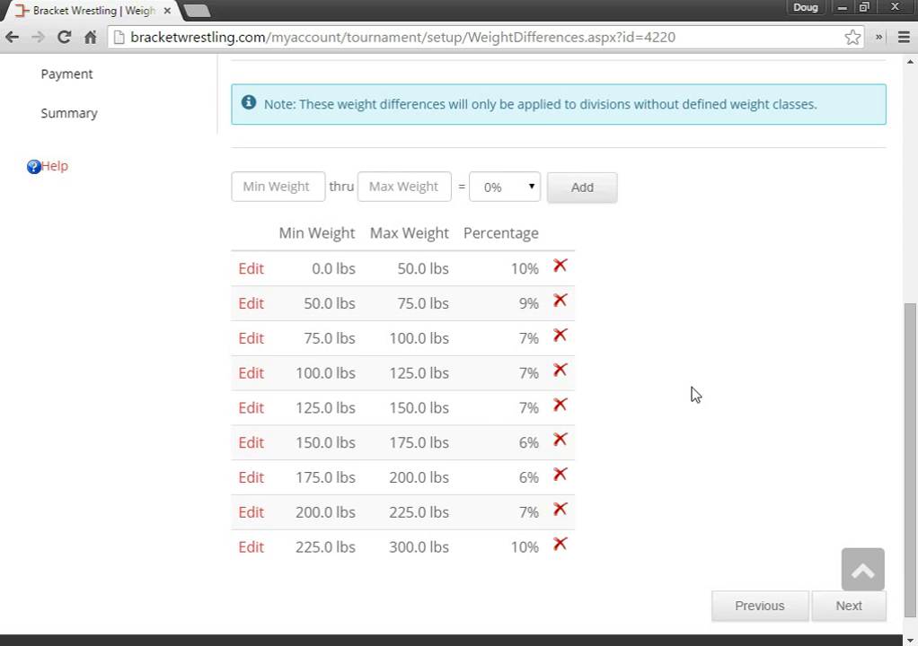
{"action": "scroll", "coordinate": [752, 383], "scroll_direction": "up", "scroll_amount": 1}
{"action": "scroll", "coordinate": [753, 383], "scroll_direction": "down", "scroll_amount": 1}
Step: Go to the Security step and search users by the invitee's last name
{"action": "left_click", "coordinate": [842, 607]}
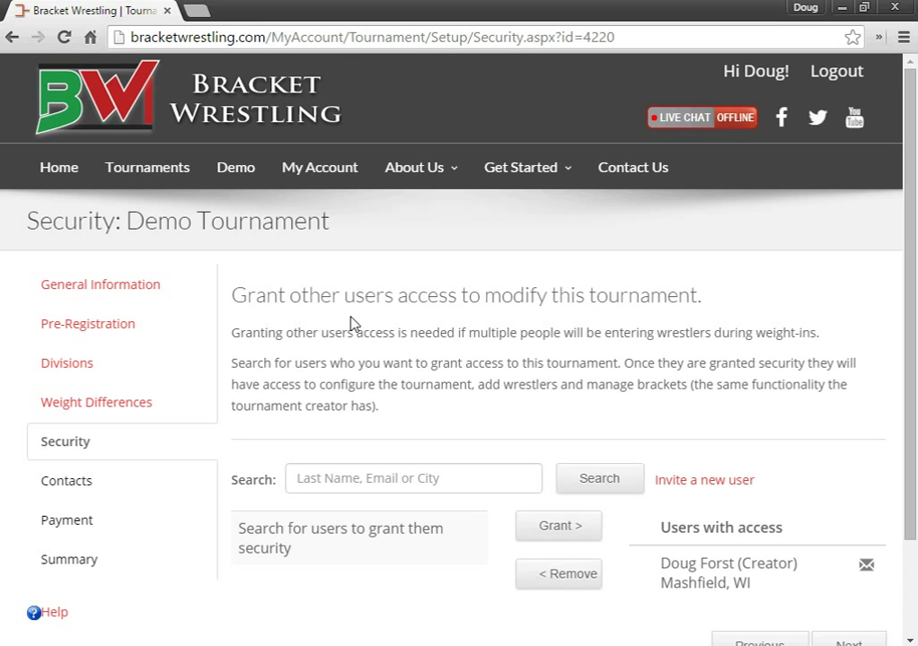
{"action": "scroll", "coordinate": [370, 324], "scroll_direction": "down", "scroll_amount": 1}
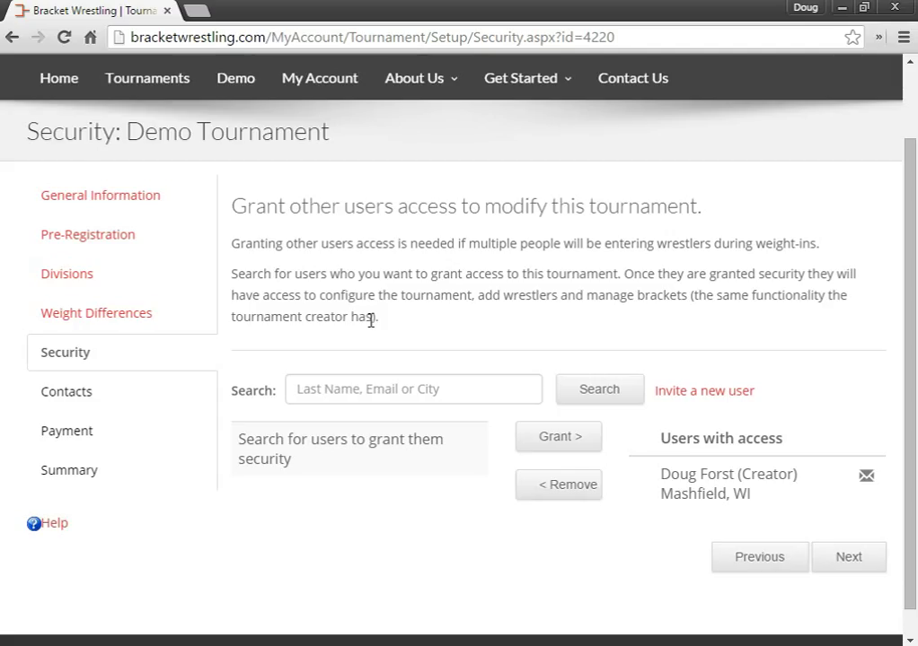
{"action": "left_click", "coordinate": [362, 388]}
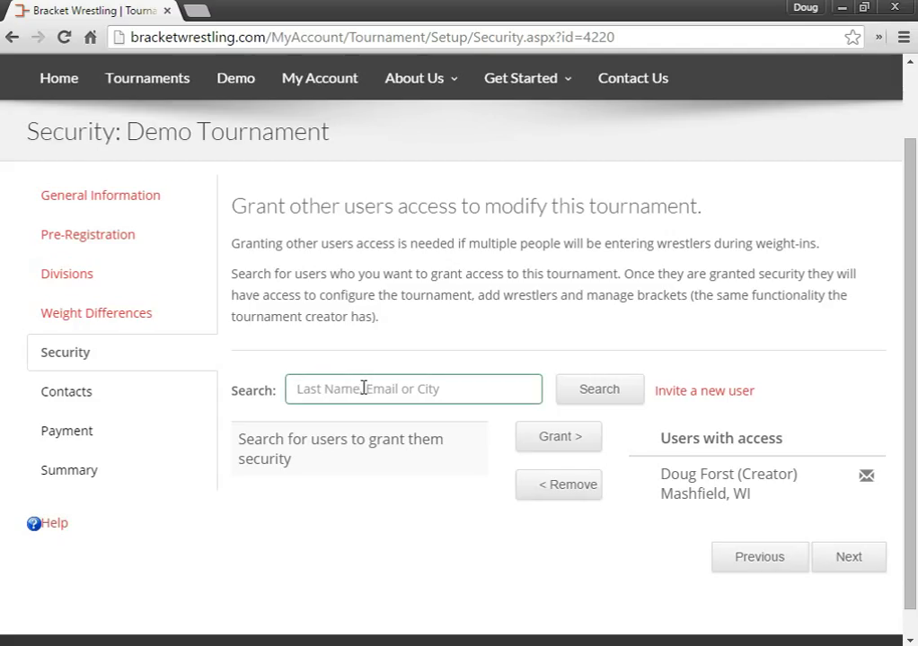
{"action": "type", "text": "vc"}
{"action": "key", "text": "BackSpace"}
{"action": "type", "text": "ogel"}
{"action": "key", "text": "Return"}
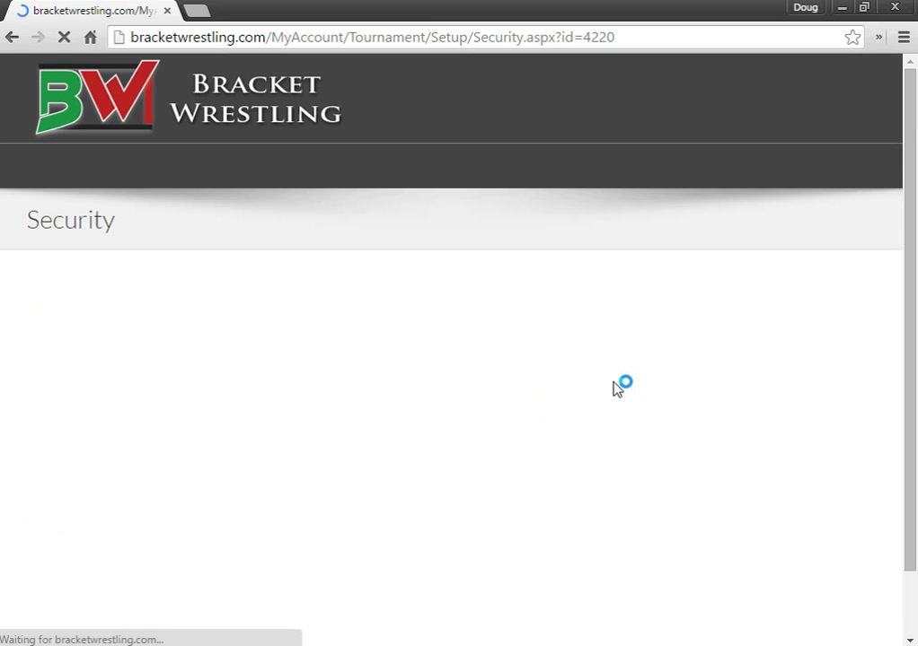
Step: Tick the single user returned by the search to grant them access
{"action": "scroll", "coordinate": [616, 384], "scroll_direction": "down", "scroll_amount": 2}
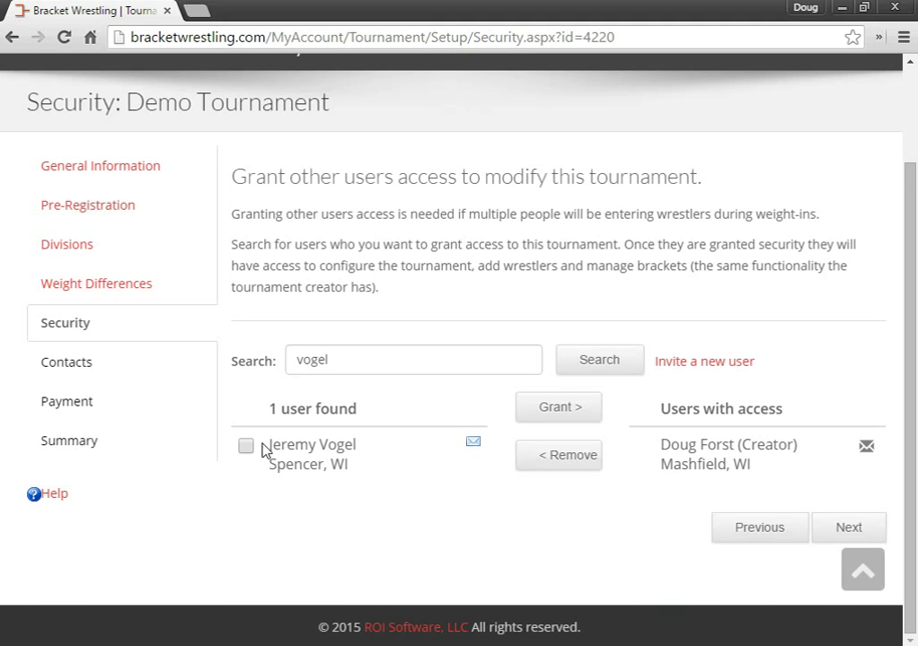
{"action": "left_click", "coordinate": [246, 447]}
Step: Revisit Divisions and Weight Differences, return to Security, and bring up the Invite a New User form
{"action": "left_click", "coordinate": [88, 251]}
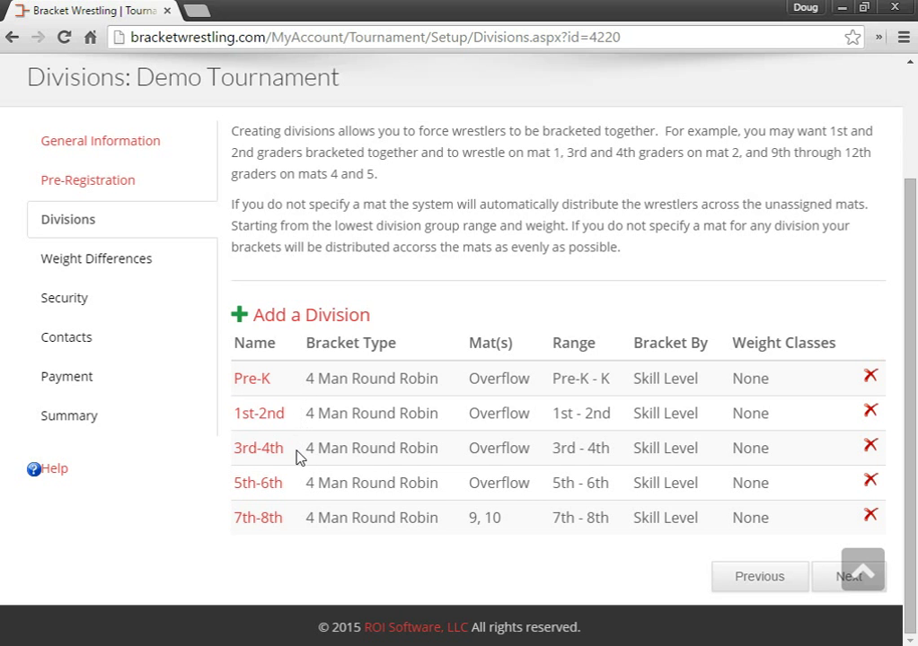
{"action": "left_click", "coordinate": [828, 579]}
{"action": "scroll", "coordinate": [636, 414], "scroll_direction": "down", "scroll_amount": 5}
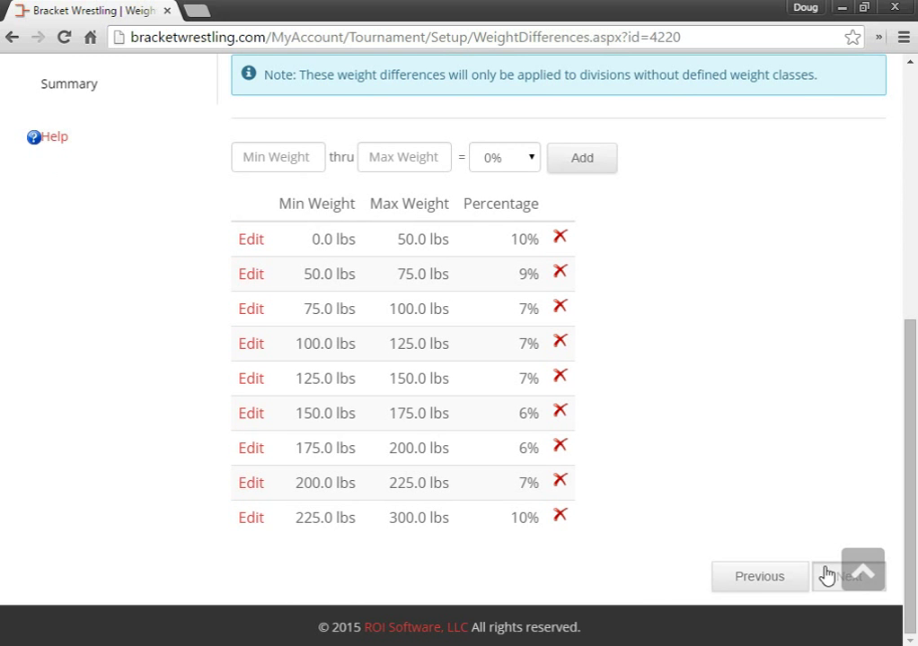
{"action": "left_click", "coordinate": [826, 576]}
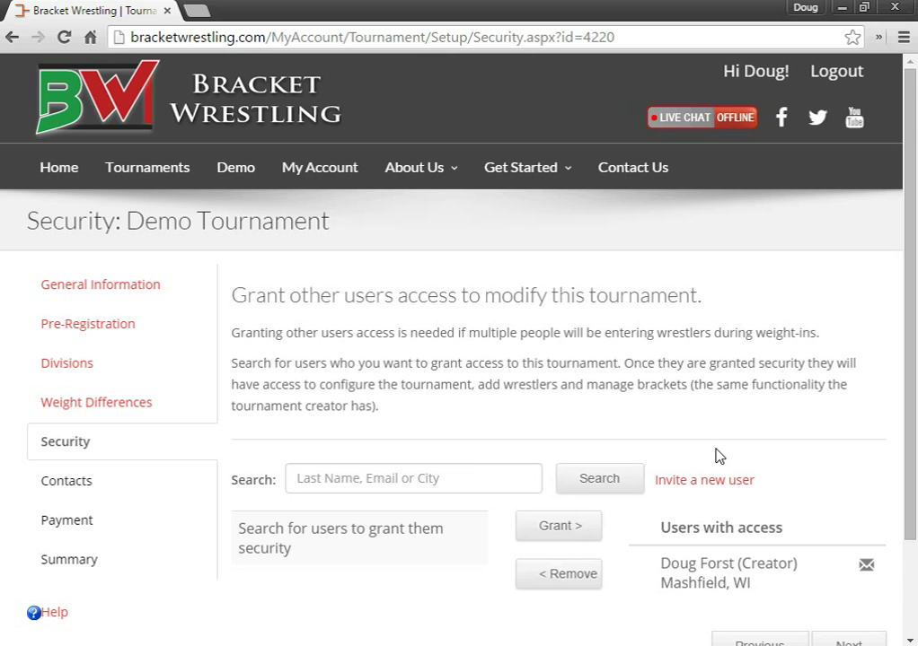
{"action": "scroll", "coordinate": [718, 456], "scroll_direction": "down", "scroll_amount": 2}
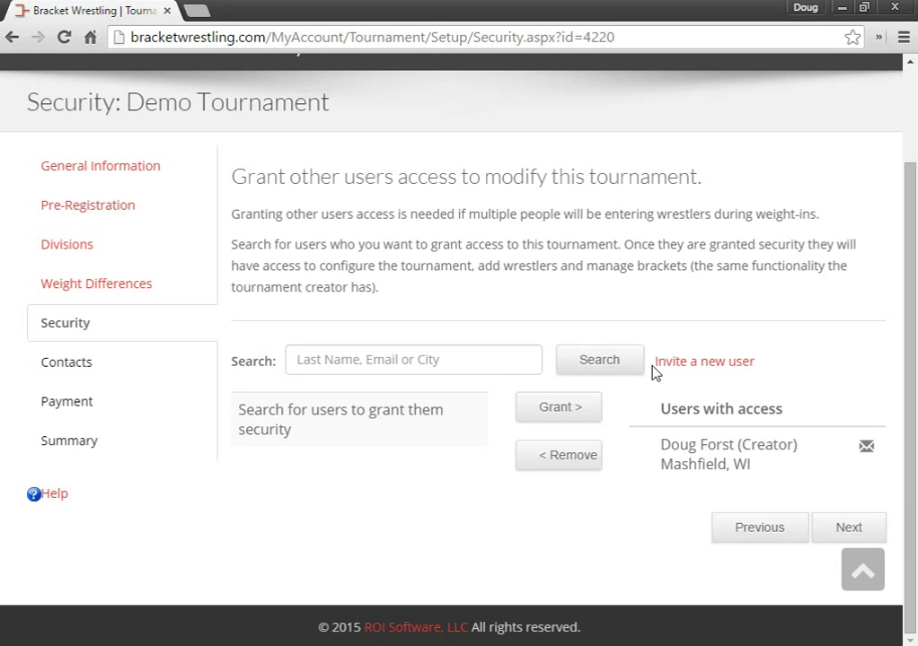
{"action": "left_click", "coordinate": [714, 370]}
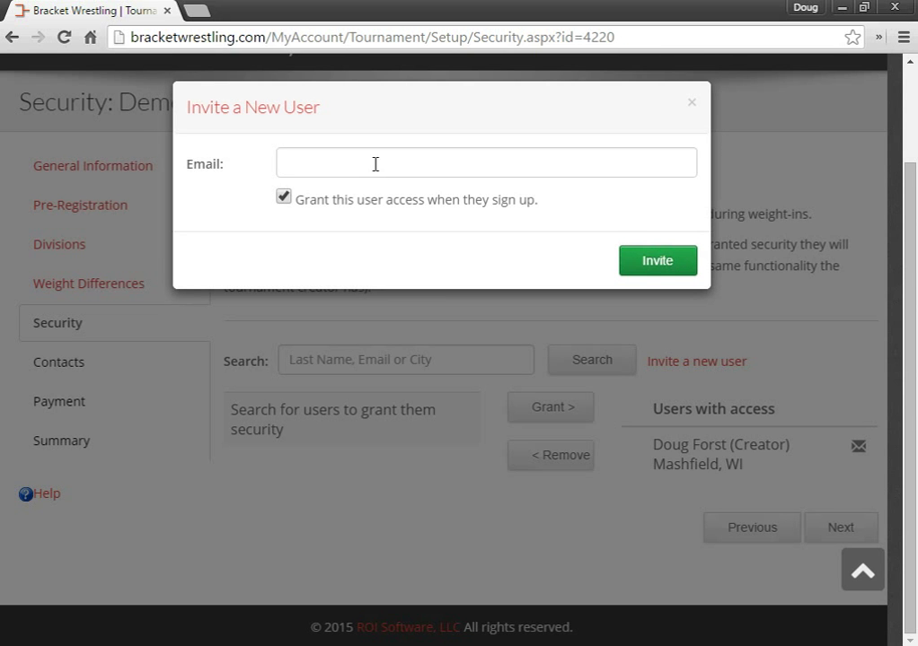
Step: Dismiss the Invite a New User dialog without entering an email
{"action": "left_click", "coordinate": [374, 162]}
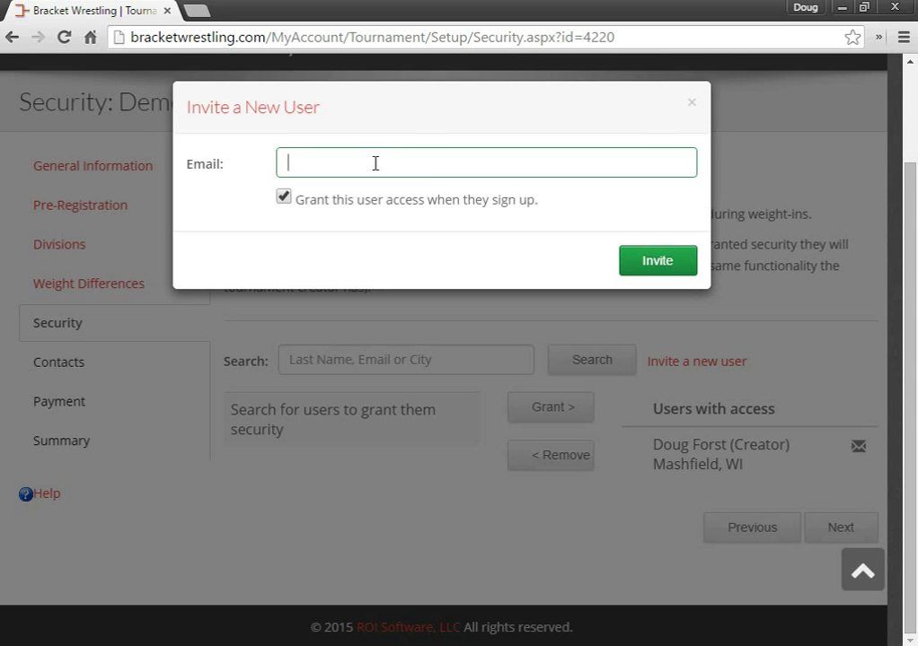
{"action": "left_click", "coordinate": [693, 107]}
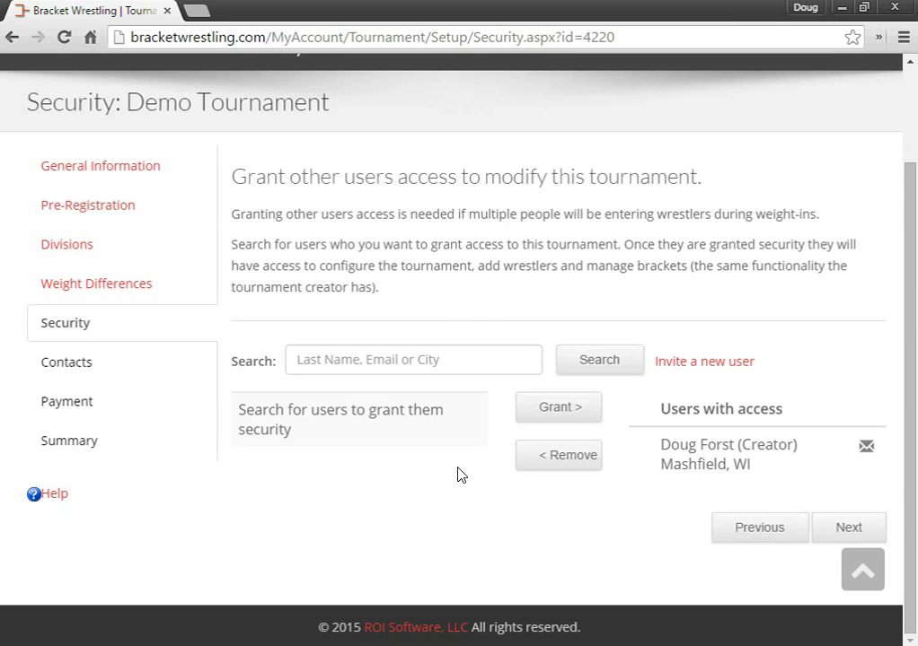
Step: Advance from Security to the still-empty Contacts step
{"action": "left_click", "coordinate": [850, 529]}
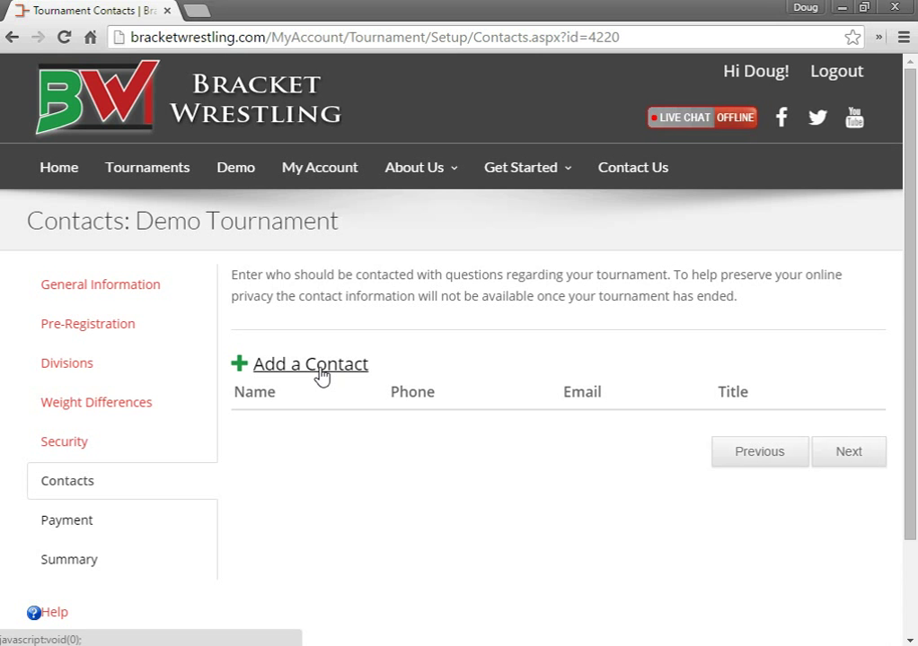
Step: Add a contact with the director's full name, email, and title 'Tournament Director'
{"action": "left_click", "coordinate": [322, 374]}
{"action": "left_click", "coordinate": [381, 169]}
{"action": "type", "text": "Doug"}
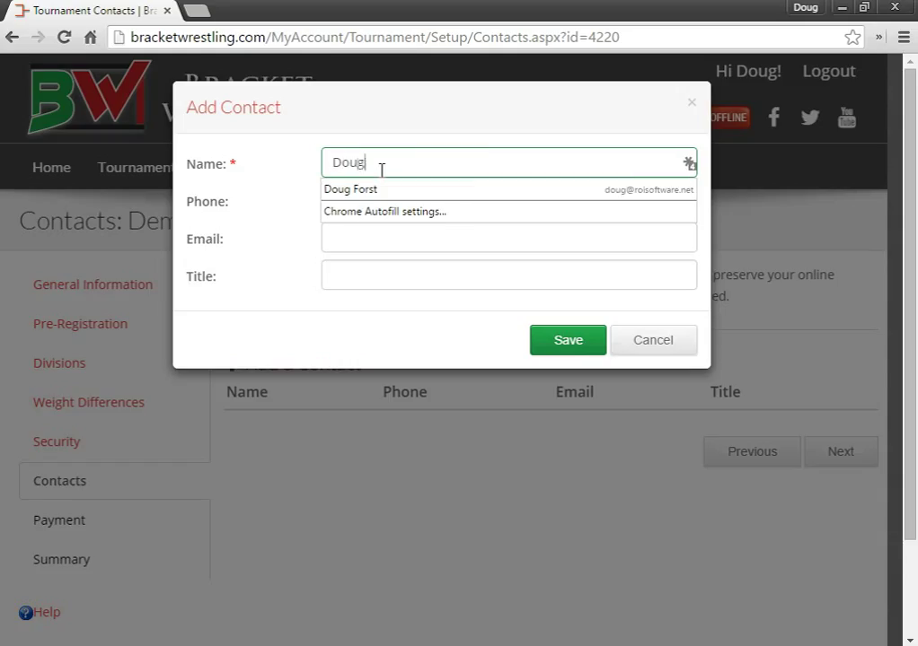
{"action": "type", "text": " Forst"}
{"action": "left_click", "coordinate": [369, 129]}
{"action": "left_click", "coordinate": [328, 202]}
{"action": "left_click", "coordinate": [351, 237]}
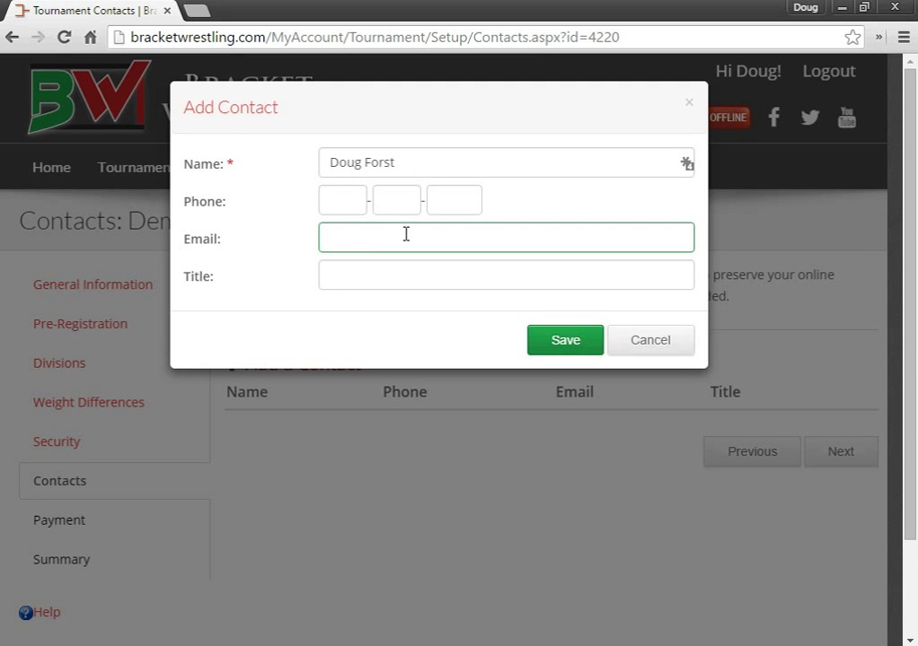
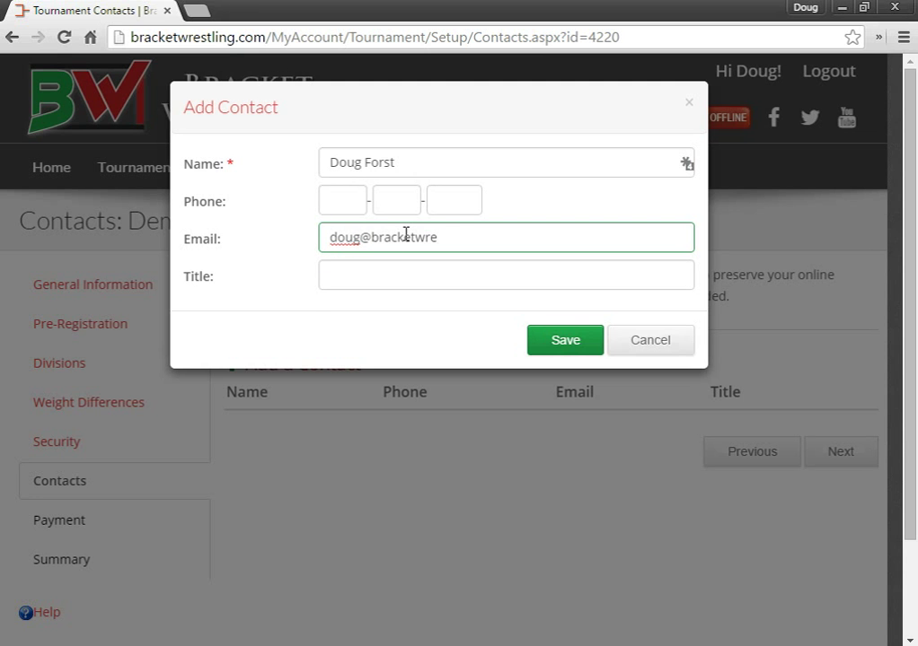
{"action": "key", "text": "Tab"}
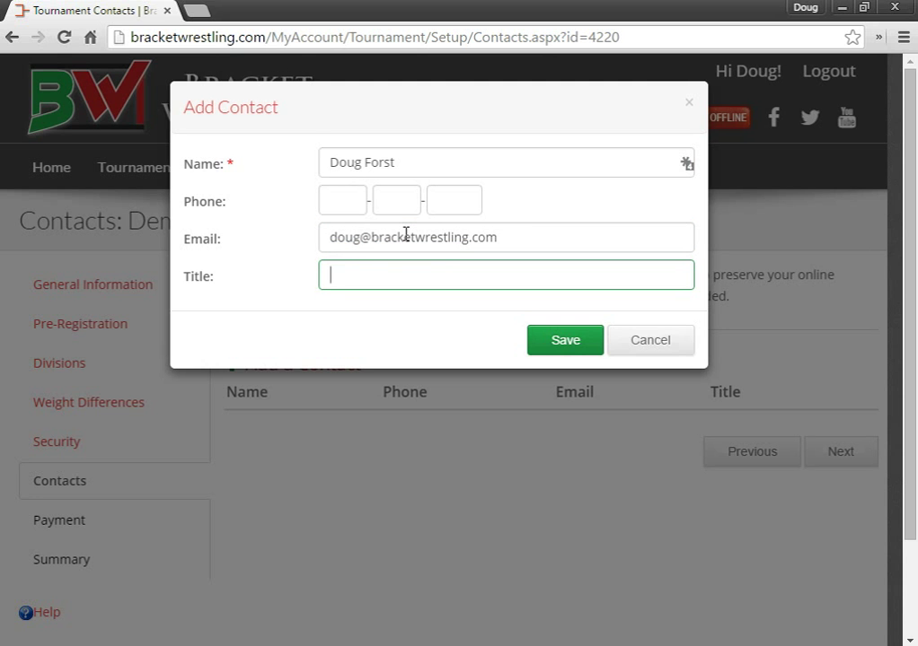
{"action": "type", "text": "Tournament Direc"}
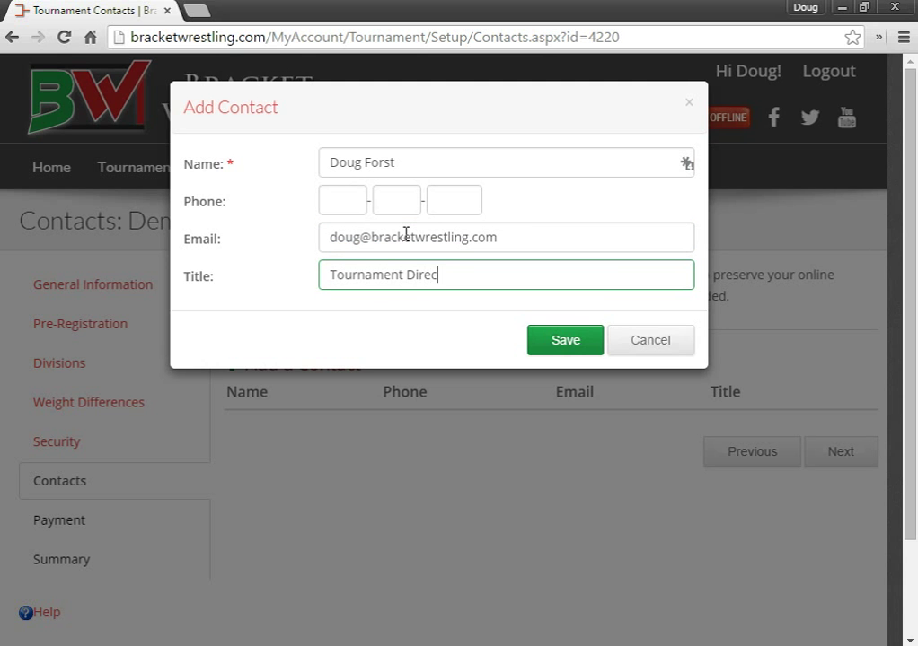
{"action": "type", "text": "tor"}
Step: Enter the contact's phone number, correcting its middle part, and save the contact
{"action": "left_click", "coordinate": [343, 199]}
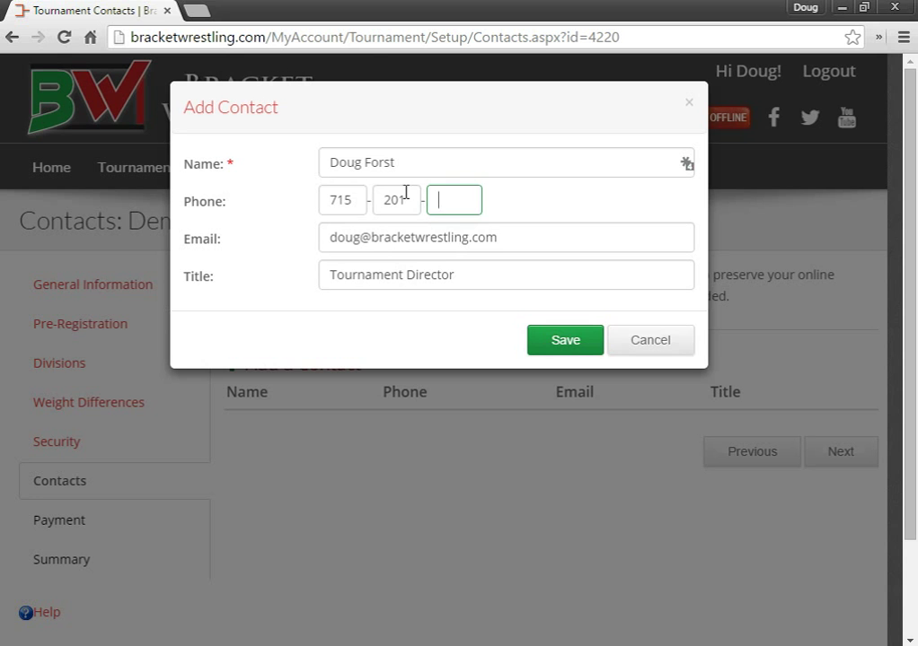
{"action": "left_click", "coordinate": [410, 203]}
{"action": "key", "text": "BackSpace"}
{"action": "key", "text": "Tab"}
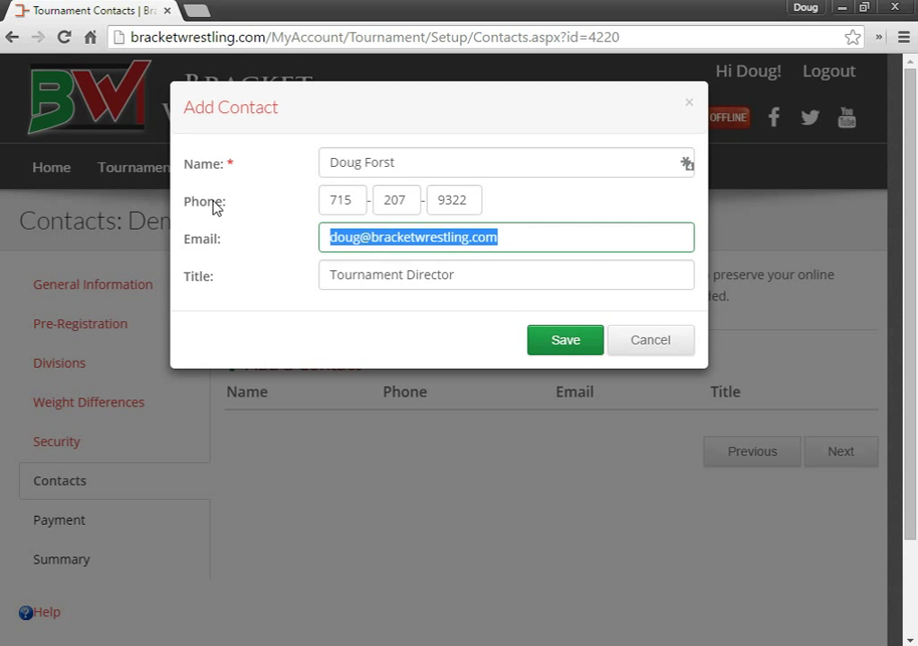
{"action": "left_click", "coordinate": [575, 342]}
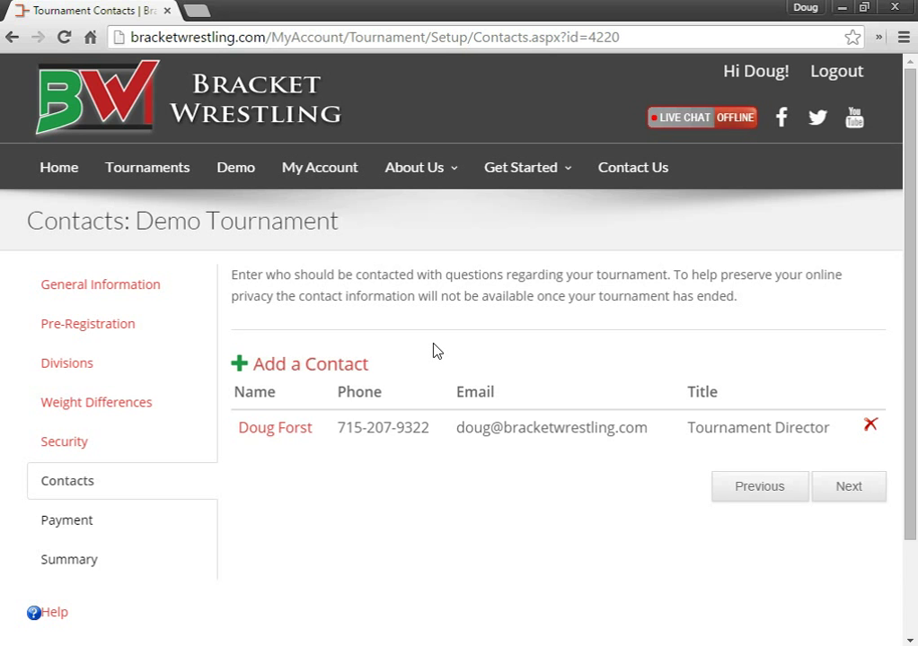
{"action": "scroll", "coordinate": [433, 350], "scroll_direction": "down", "scroll_amount": 1}
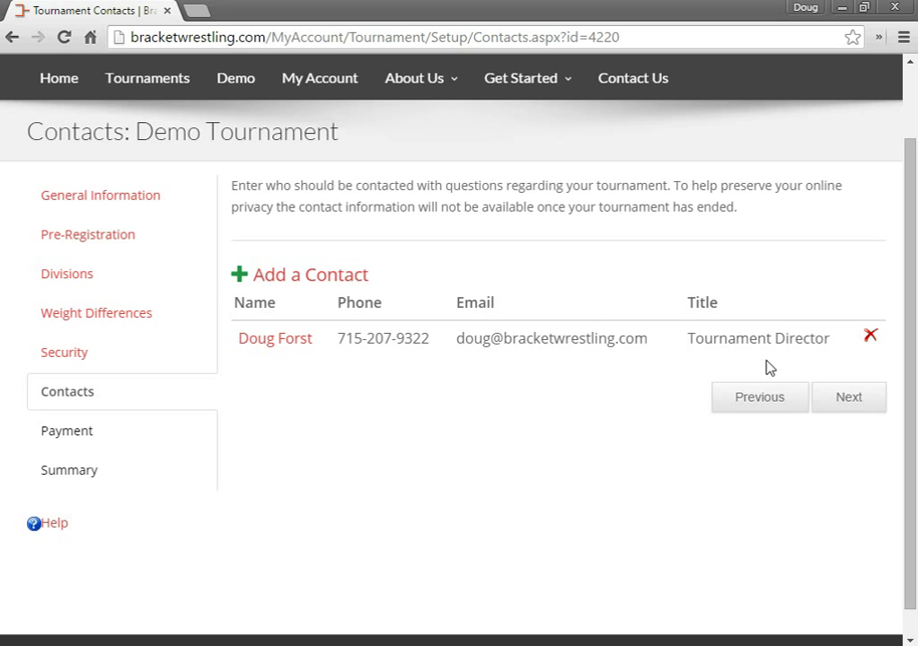
Step: Advance to the Payment step and set payment type to 'Email an invoice' for $85.00
{"action": "left_click", "coordinate": [850, 400]}
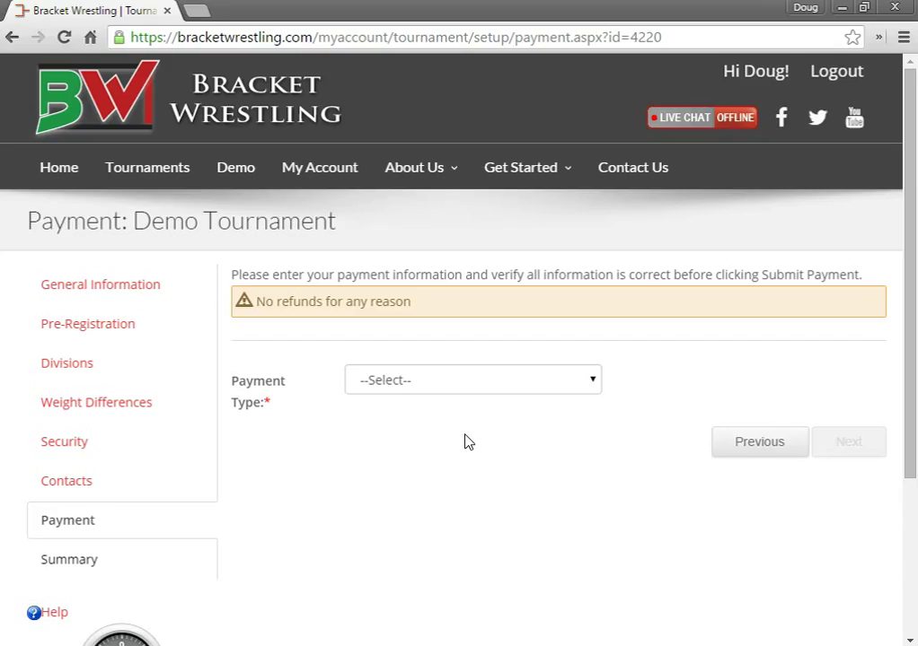
{"action": "left_click", "coordinate": [455, 387]}
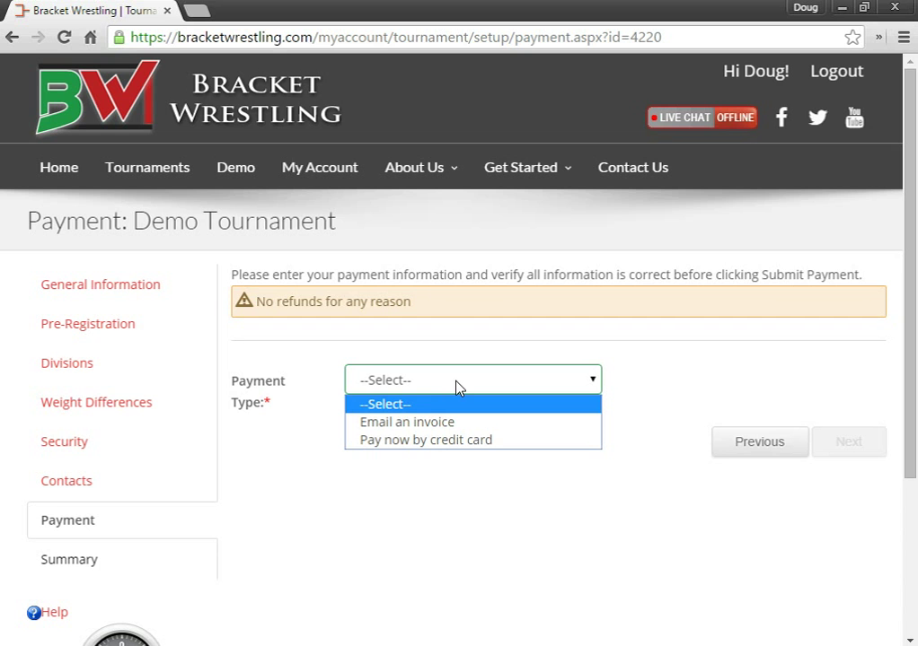
{"action": "left_click", "coordinate": [392, 424]}
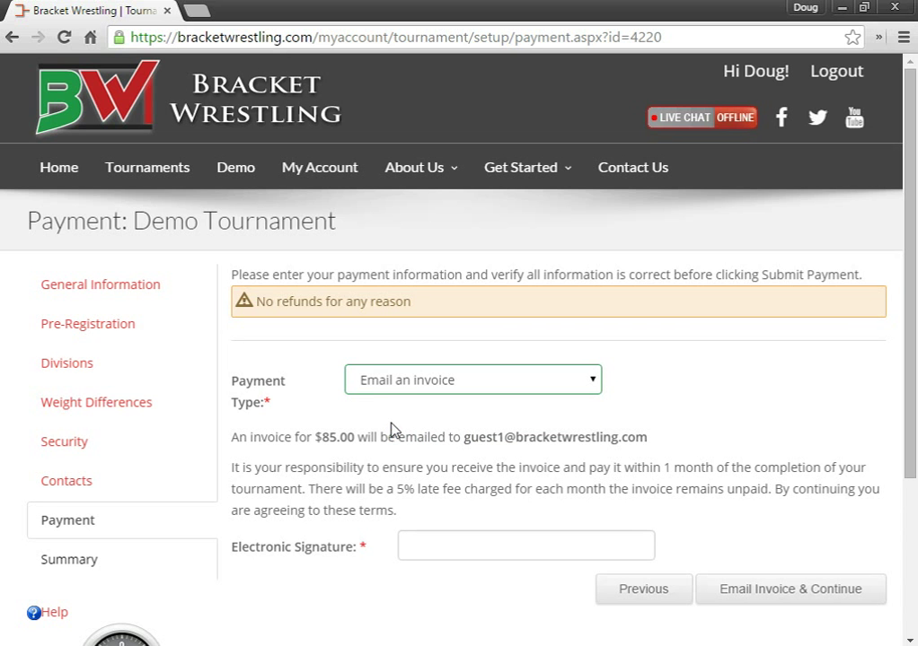
{"action": "left_click", "coordinate": [352, 463]}
{"action": "left_click_drag", "start_coordinate": [352, 462], "coordinate": [359, 465]}
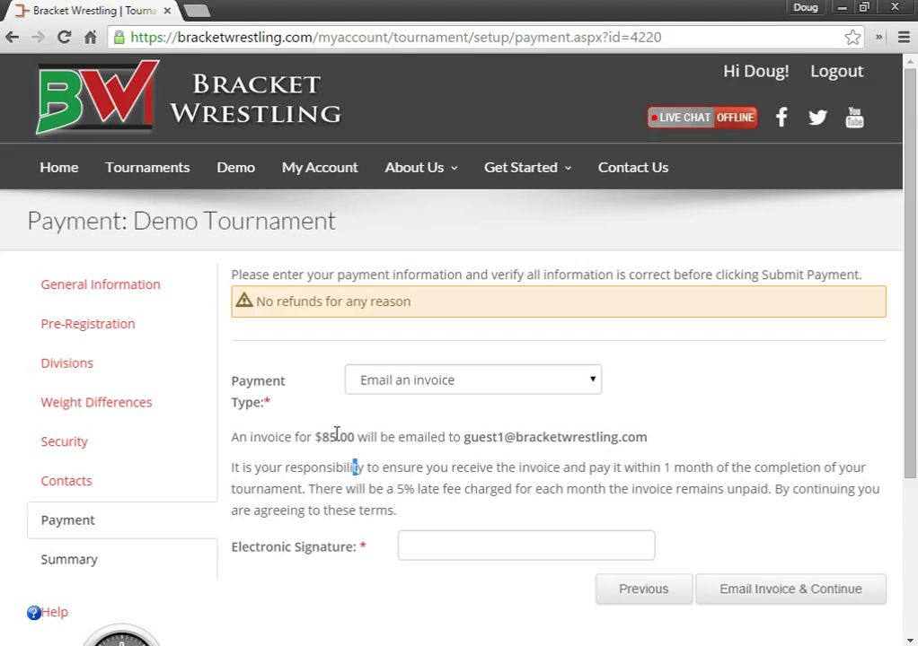
{"action": "left_click", "coordinate": [404, 540]}
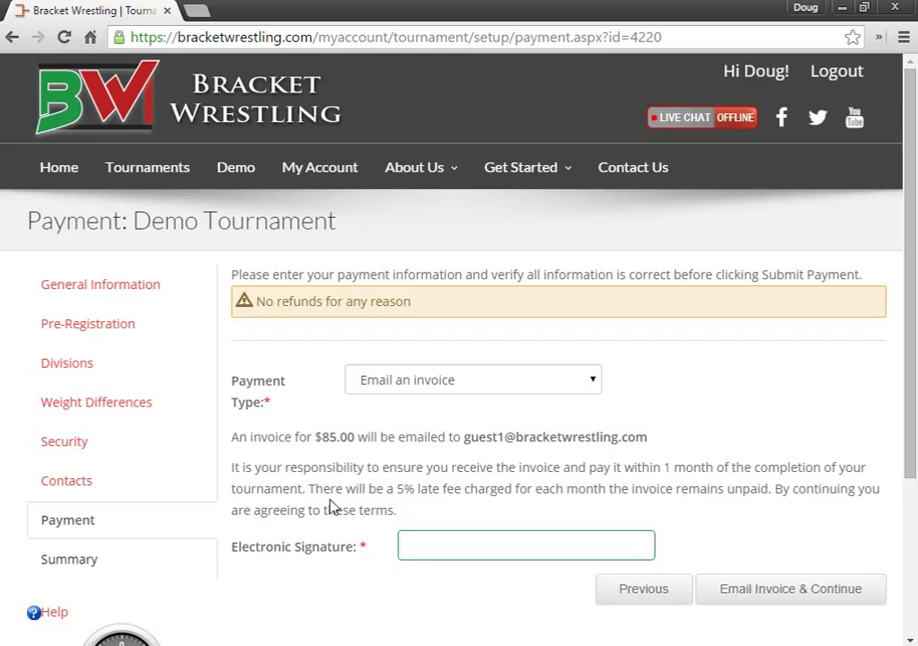
Step: Look at the 'Pay now by credit card' option, then switch back to 'Email an invoice'
{"action": "left_click", "coordinate": [371, 394]}
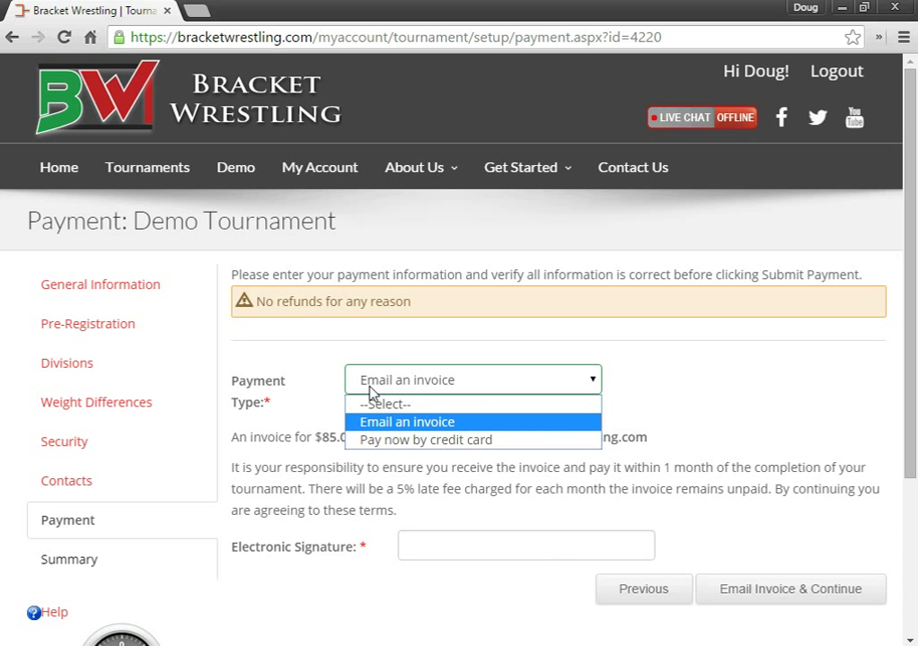
{"action": "left_click", "coordinate": [394, 440]}
{"action": "scroll", "coordinate": [526, 424], "scroll_direction": "down", "scroll_amount": 1}
{"action": "scroll", "coordinate": [527, 424], "scroll_direction": "down", "scroll_amount": 6}
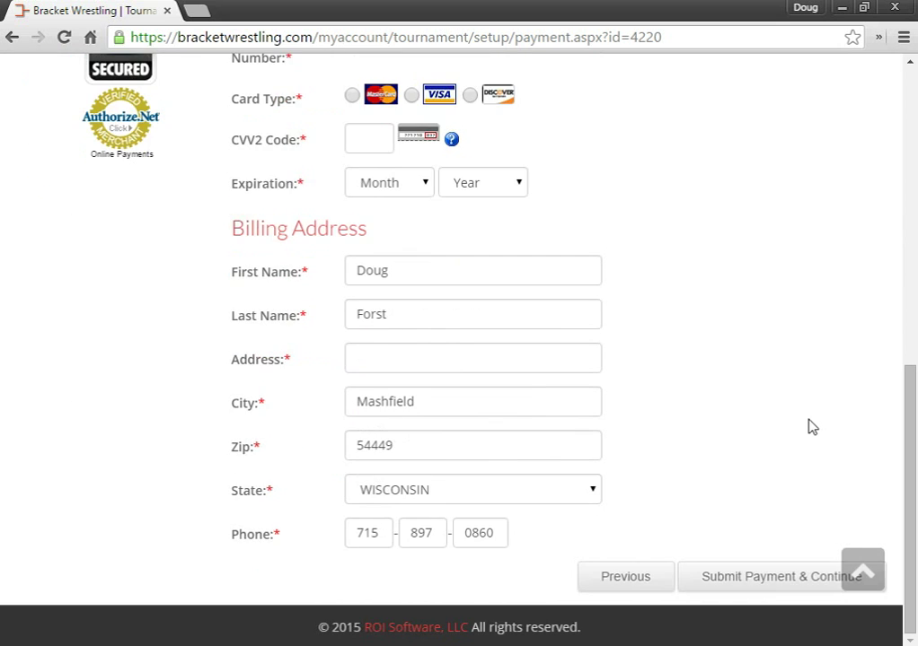
{"action": "scroll", "coordinate": [811, 425], "scroll_direction": "up", "scroll_amount": 8}
{"action": "left_click", "coordinate": [426, 389]}
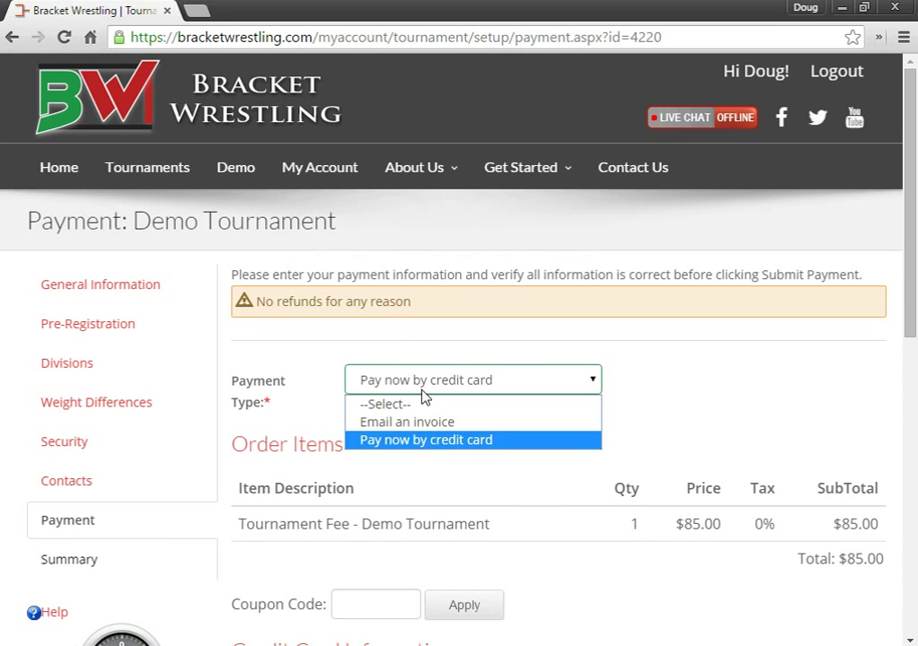
{"action": "left_click", "coordinate": [401, 424]}
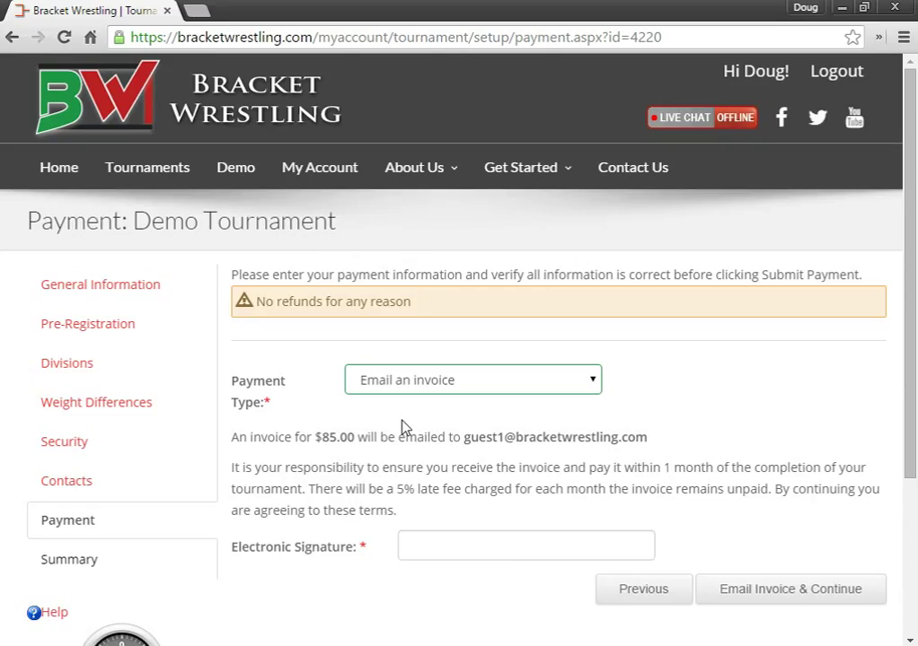
Step: Sign the Electronic Signature field with your full name and send the $85.00 invoice
{"action": "left_click", "coordinate": [446, 538]}
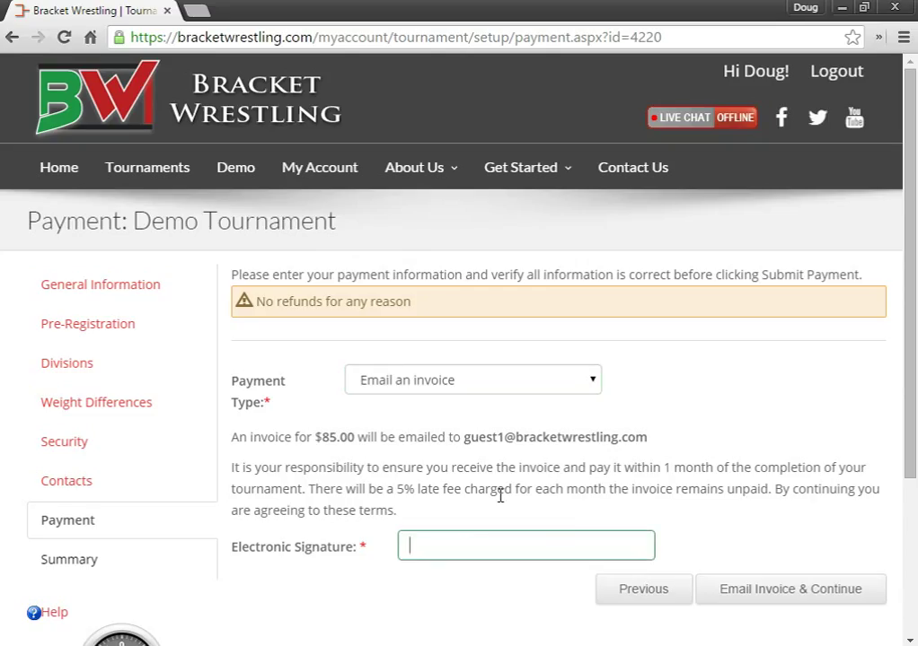
{"action": "type", "text": "Doug Forst"}
{"action": "left_click", "coordinate": [782, 599]}
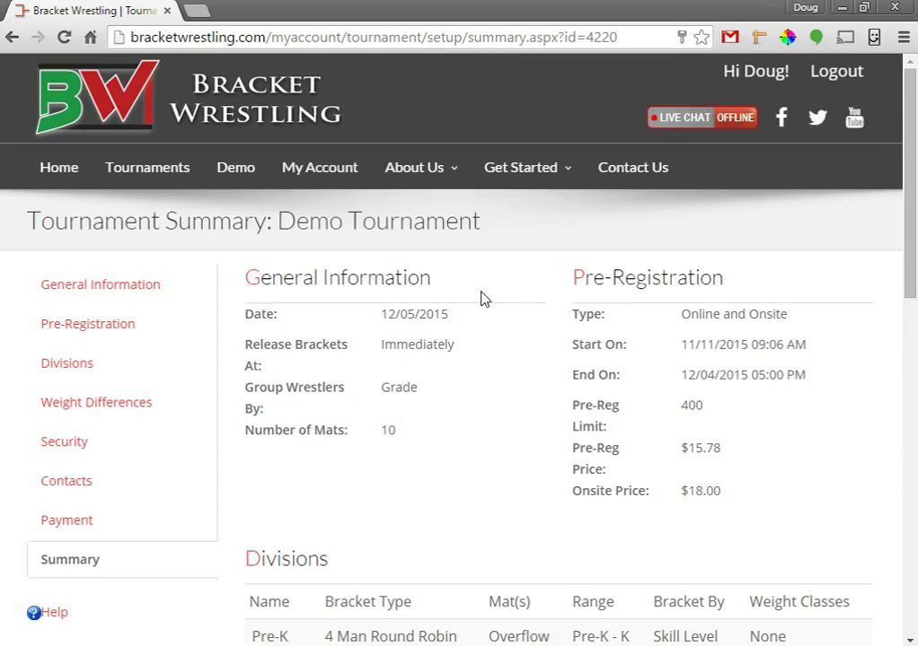
{"action": "scroll", "coordinate": [487, 313], "scroll_direction": "down", "scroll_amount": 1}
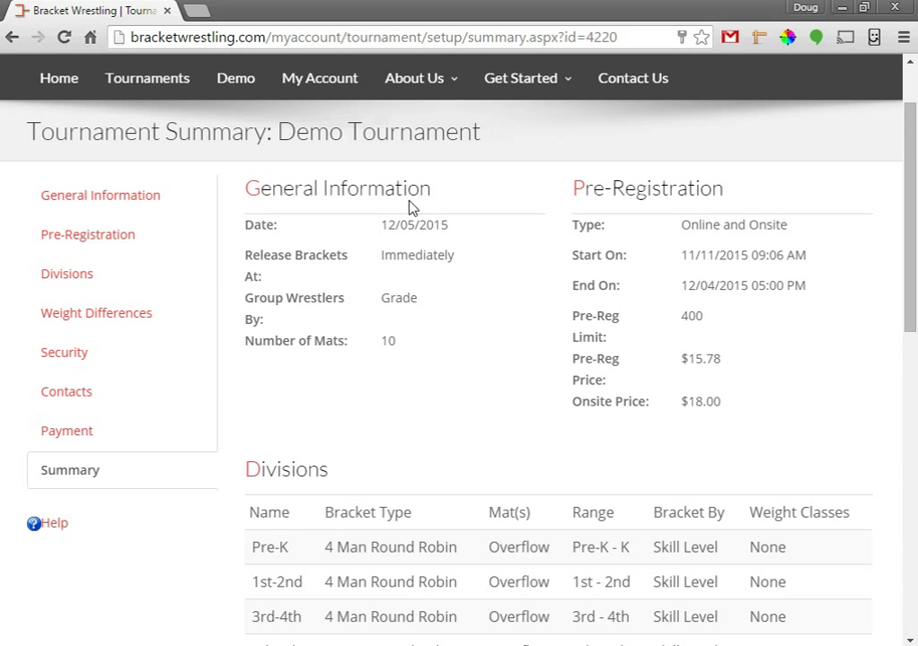
{"action": "scroll", "coordinate": [589, 235], "scroll_direction": "down", "scroll_amount": 3}
{"action": "scroll", "coordinate": [584, 232], "scroll_direction": "down", "scroll_amount": 1}
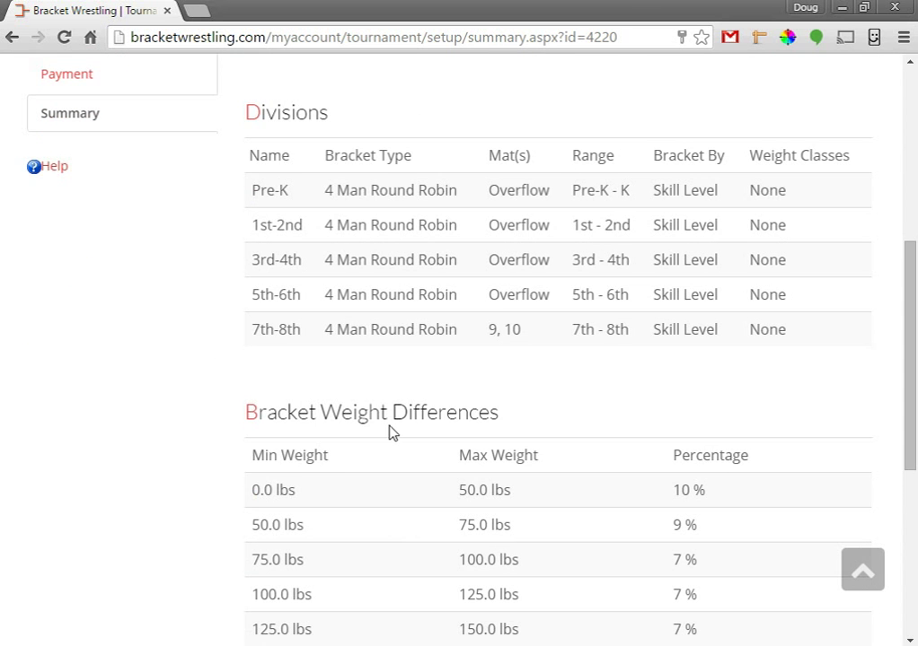
{"action": "scroll", "coordinate": [390, 431], "scroll_direction": "down", "scroll_amount": 3}
{"action": "scroll", "coordinate": [396, 429], "scroll_direction": "down", "scroll_amount": 2}
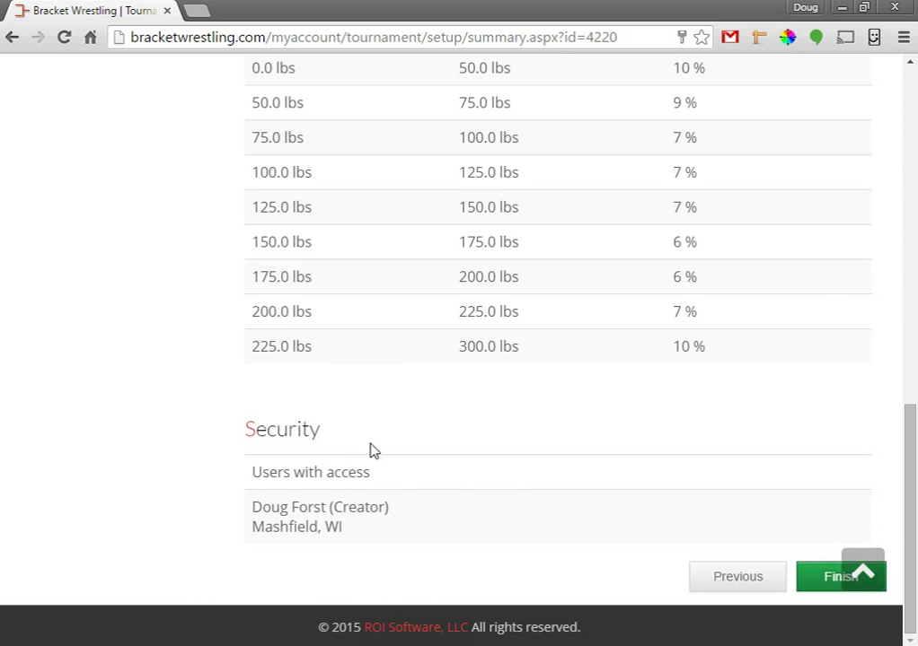
{"action": "scroll", "coordinate": [375, 456], "scroll_direction": "up", "scroll_amount": 1}
{"action": "scroll", "coordinate": [376, 460], "scroll_direction": "up", "scroll_amount": 9}
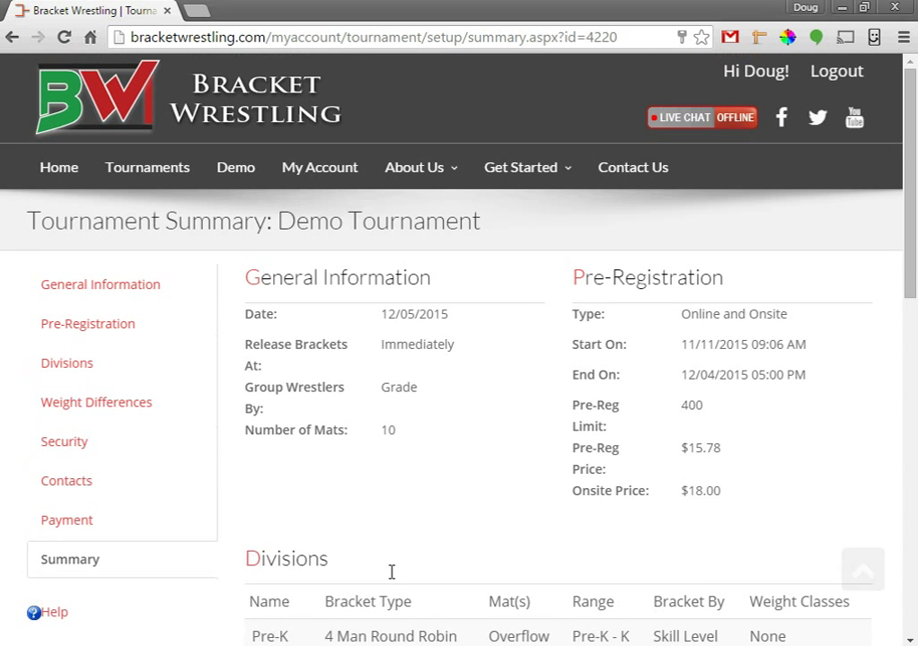
{"action": "scroll", "coordinate": [391, 572], "scroll_direction": "down", "scroll_amount": 10}
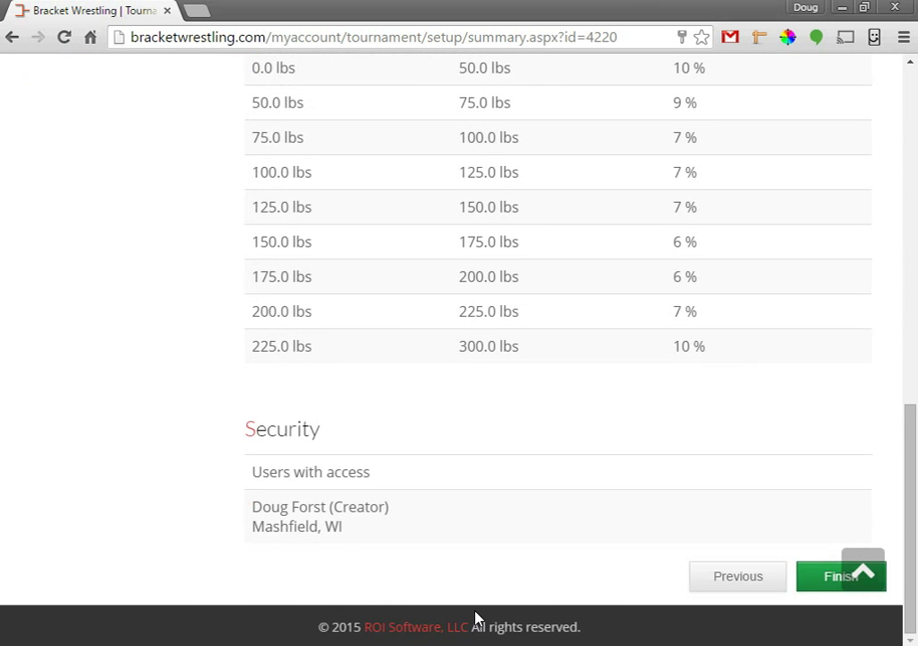
{"action": "scroll", "coordinate": [696, 530], "scroll_direction": "up", "scroll_amount": 1}
{"action": "scroll", "coordinate": [705, 508], "scroll_direction": "down", "scroll_amount": 1}
{"action": "scroll", "coordinate": [570, 449], "scroll_direction": "up", "scroll_amount": 6}
{"action": "scroll", "coordinate": [570, 471], "scroll_direction": "up", "scroll_amount": 2}
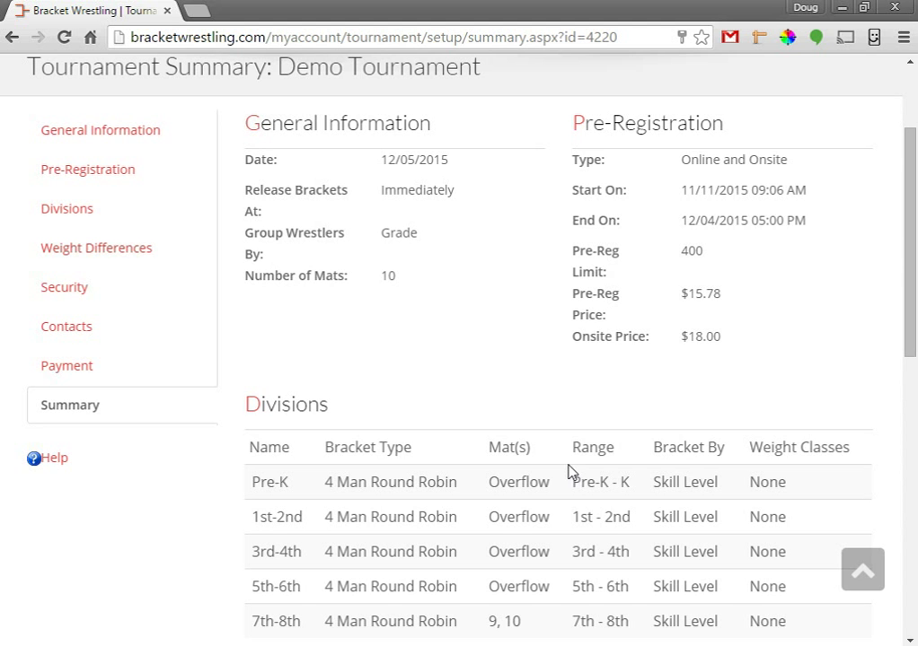
{"action": "scroll", "coordinate": [568, 470], "scroll_direction": "down", "scroll_amount": 8}
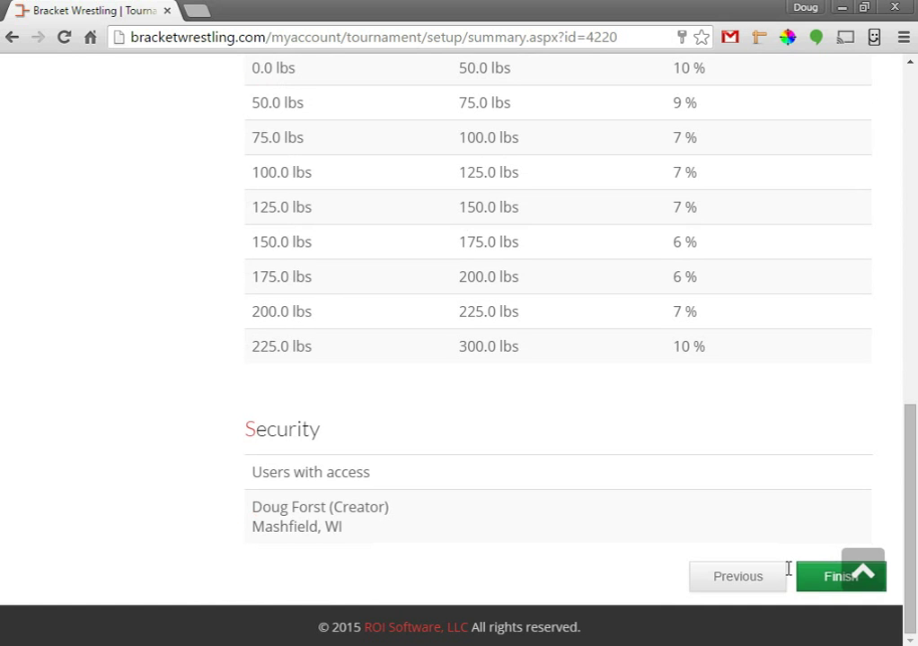
Step: Finish setup to reach Tournament Home, showing 234 unbracketed wrestlers from 57 teams
{"action": "left_click", "coordinate": [819, 579]}
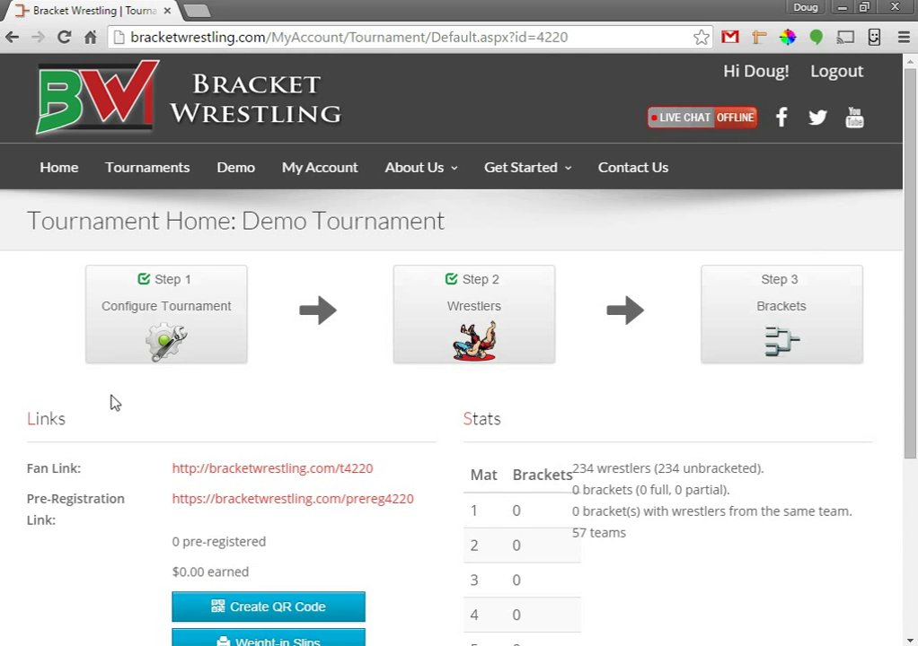
{"action": "scroll", "coordinate": [42, 377], "scroll_direction": "down", "scroll_amount": 1}
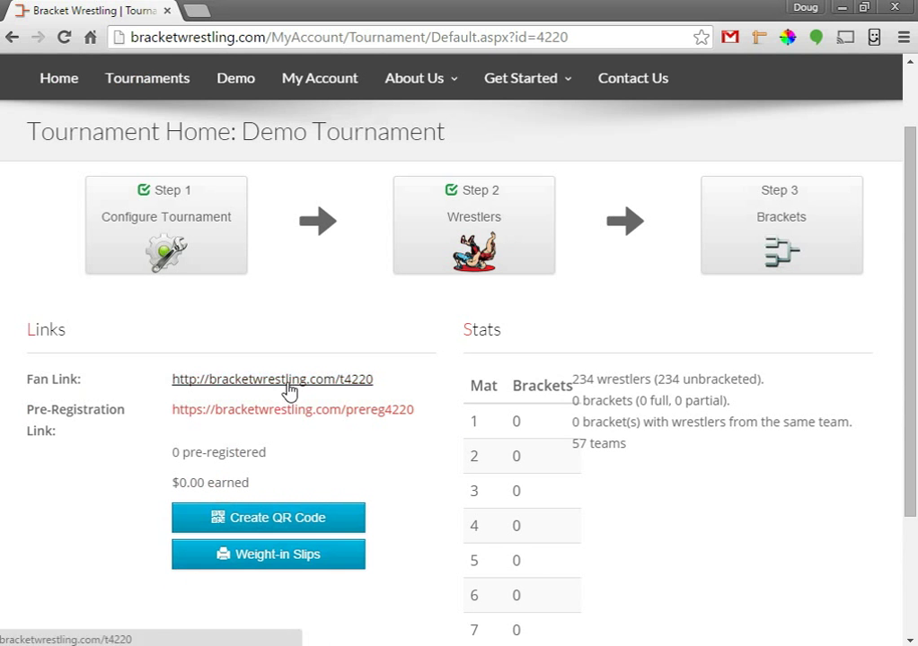